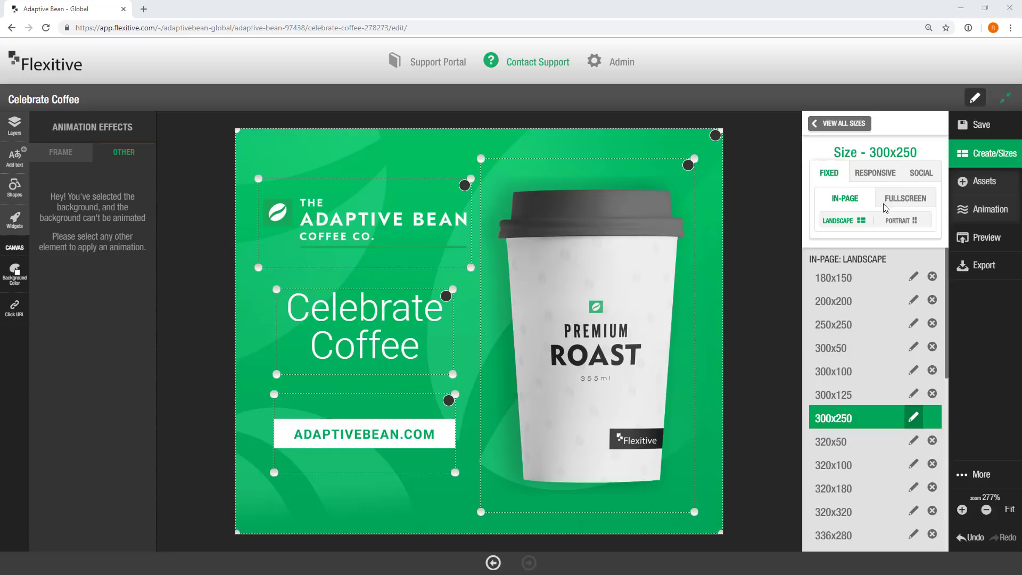
Start animating the 300x250 design and show the background in frame 1 with No Animation
{"action": "left_click", "coordinate": [980, 226]}
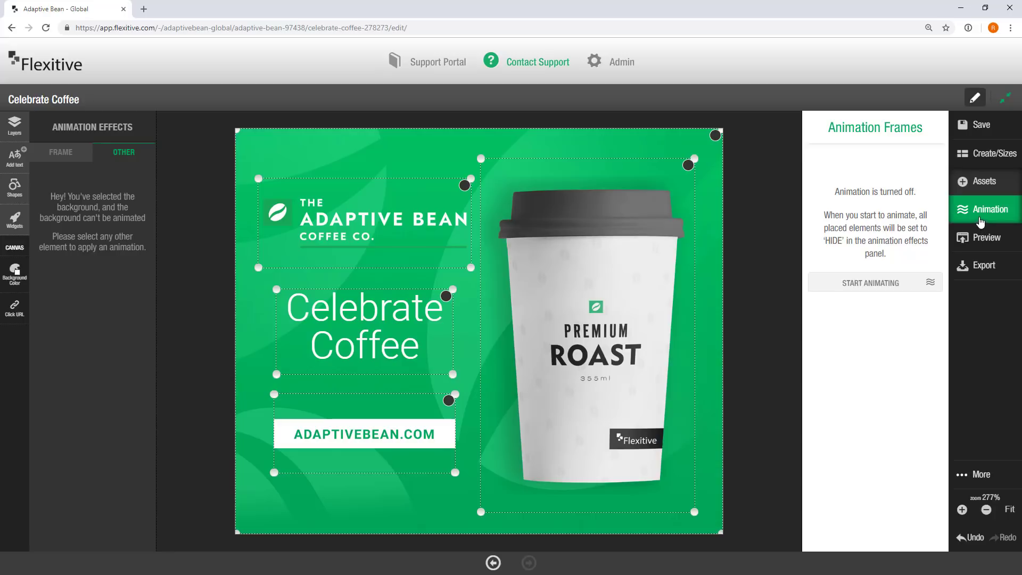
{"action": "left_click", "coordinate": [905, 287]}
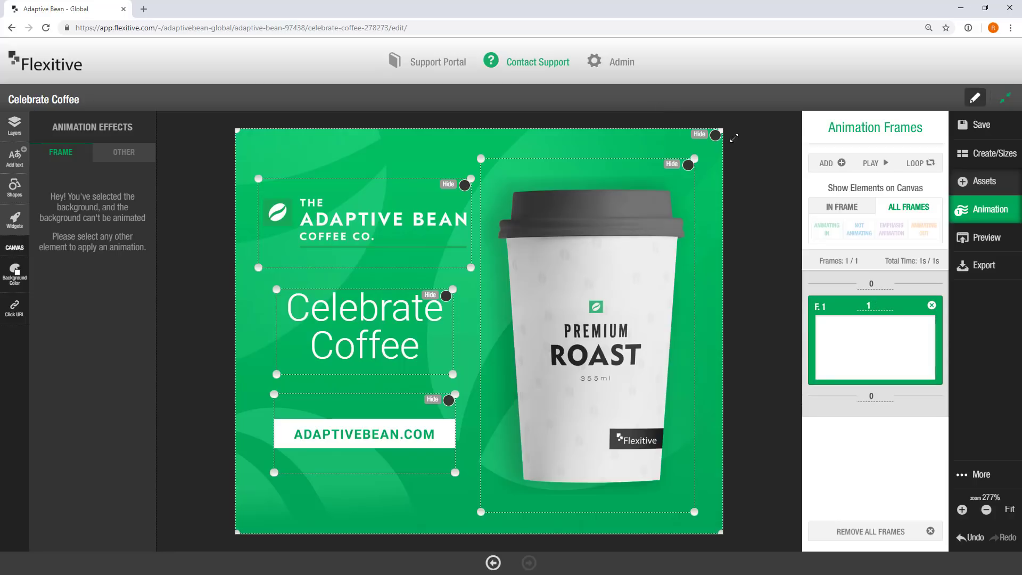
{"action": "left_click", "coordinate": [716, 137]}
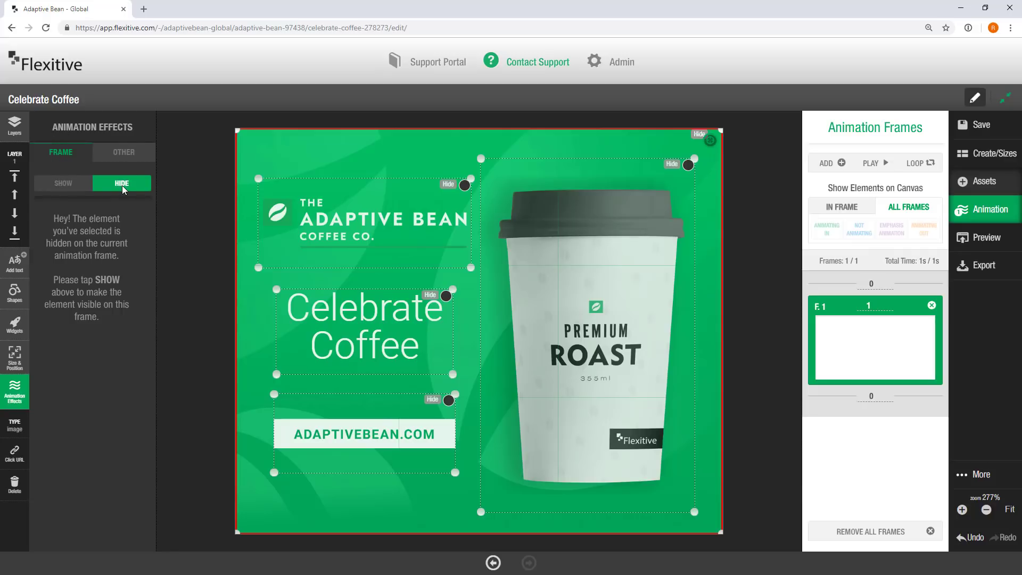
{"action": "left_click", "coordinate": [64, 184]}
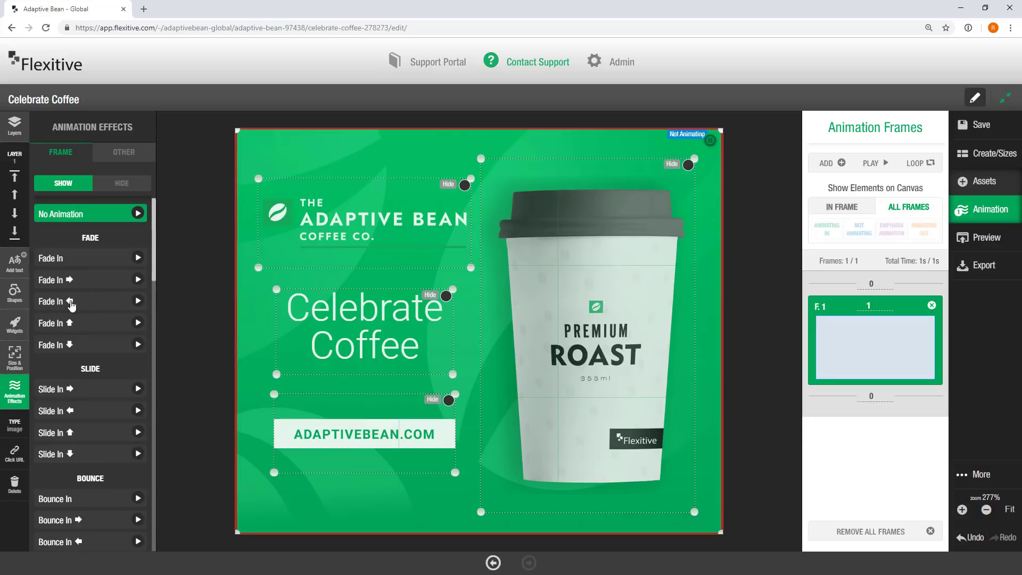
{"action": "scroll", "coordinate": [87, 292], "scroll_direction": "down", "scroll_amount": 1}
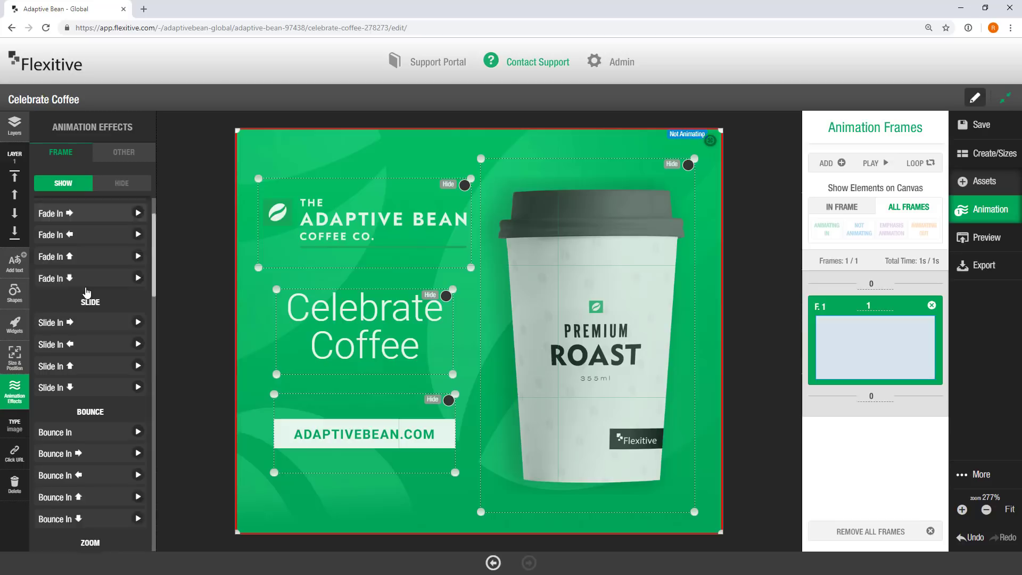
{"action": "scroll", "coordinate": [87, 292], "scroll_direction": "down", "scroll_amount": 3}
{"action": "scroll", "coordinate": [85, 294], "scroll_direction": "up", "scroll_amount": 4}
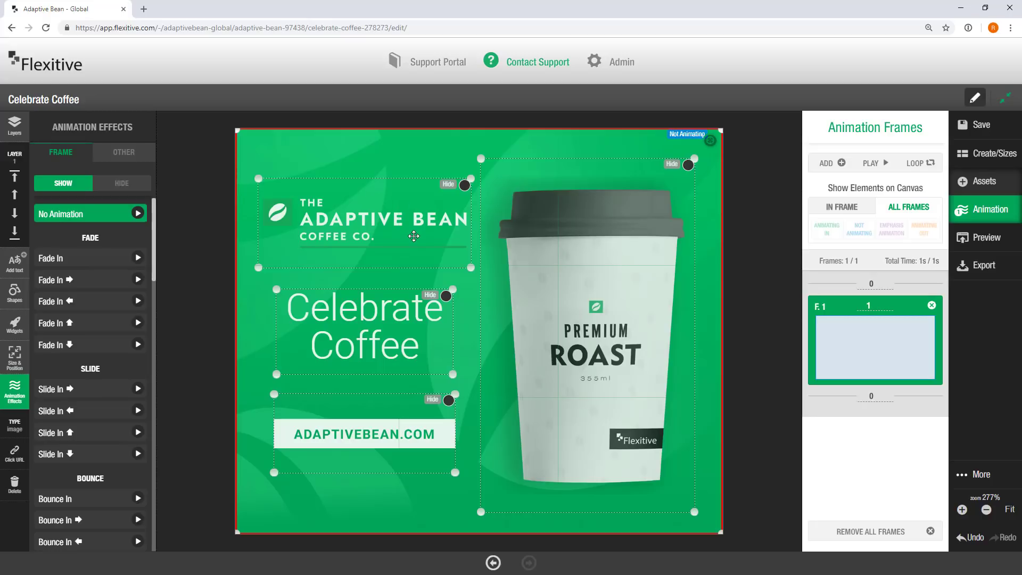
Show the Adaptive Bean logo in frame 1 with the downward Fade In effect
{"action": "left_click", "coordinate": [466, 187]}
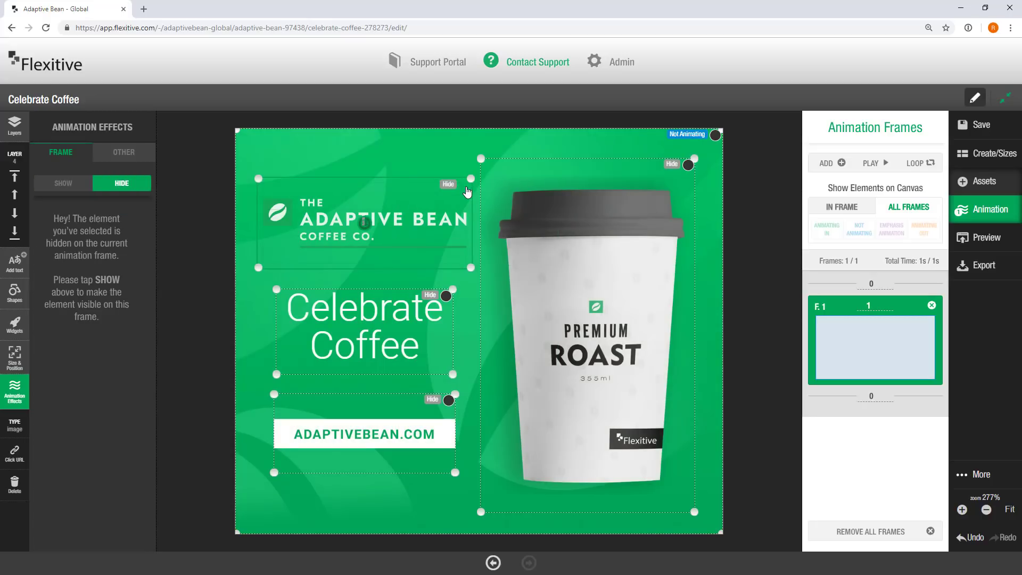
{"action": "left_click", "coordinate": [54, 184]}
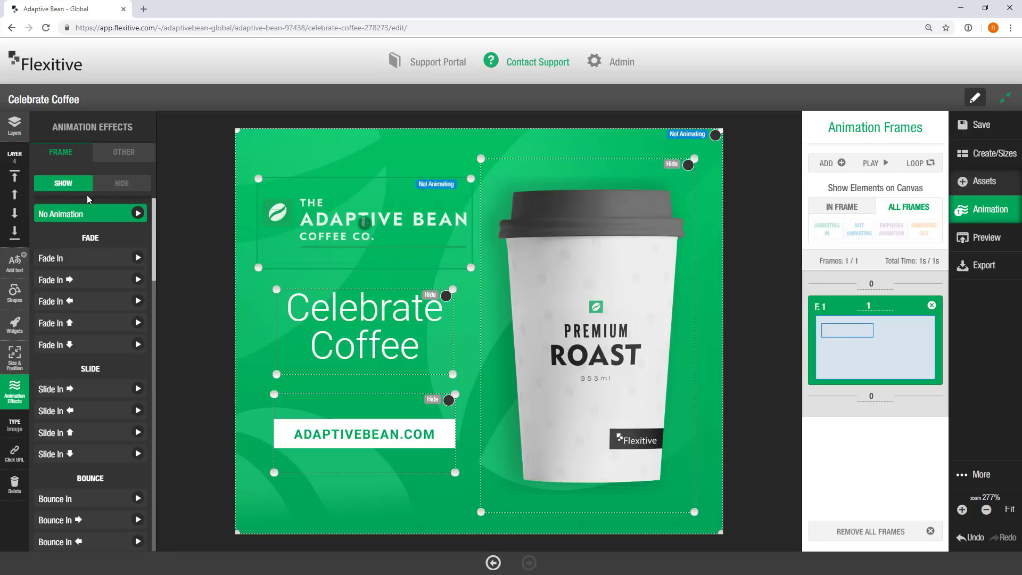
{"action": "left_click", "coordinate": [70, 346]}
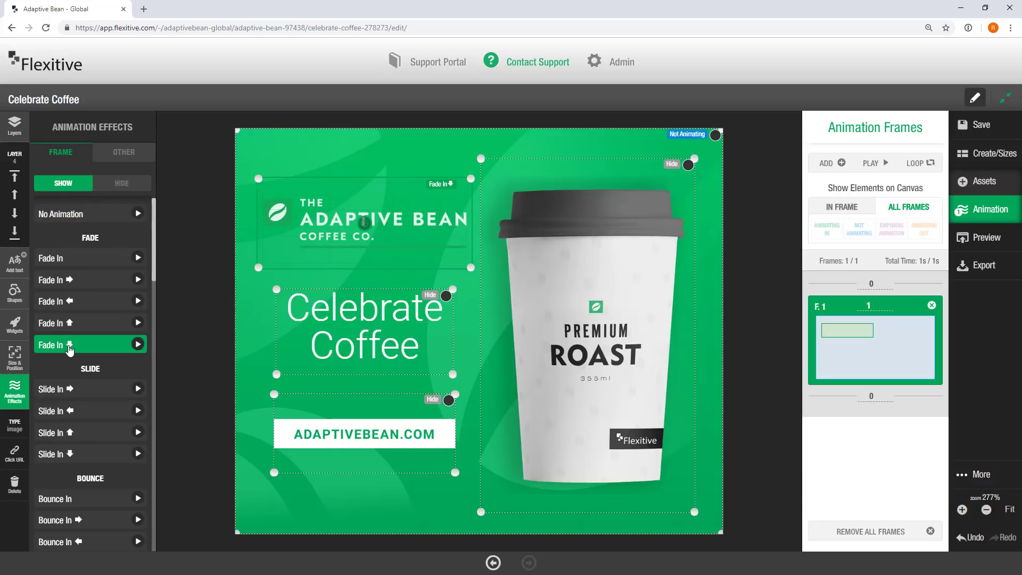
{"action": "scroll", "coordinate": [69, 349], "scroll_direction": "down", "scroll_amount": 12}
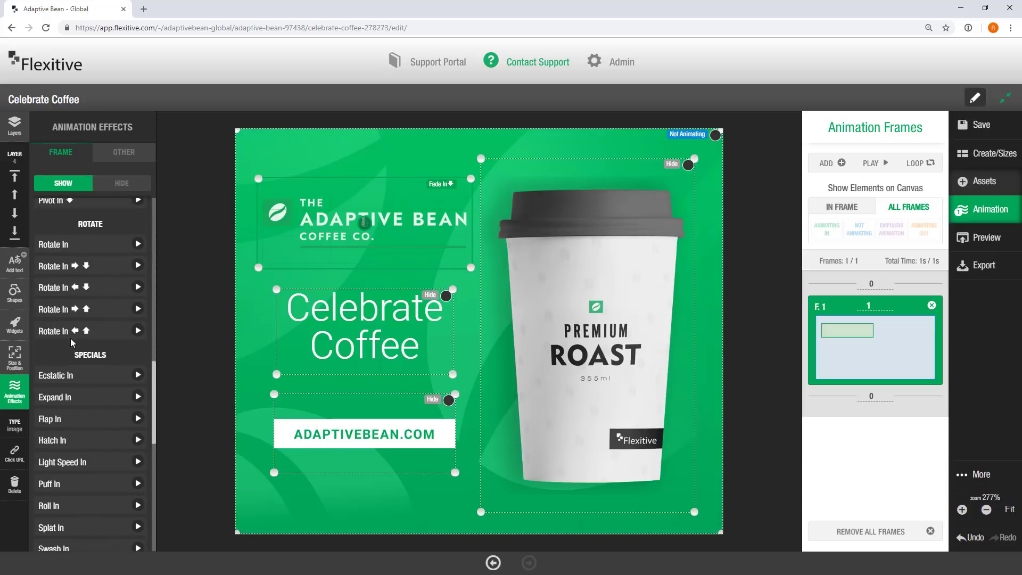
{"action": "scroll", "coordinate": [75, 362], "scroll_direction": "down", "scroll_amount": 6}
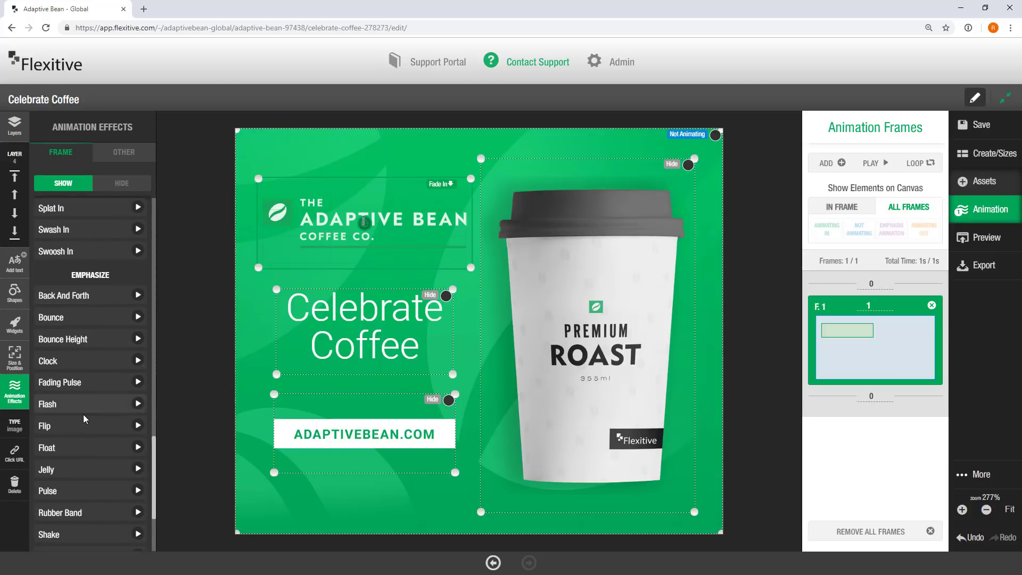
{"action": "scroll", "coordinate": [88, 327], "scroll_direction": "up", "scroll_amount": 5}
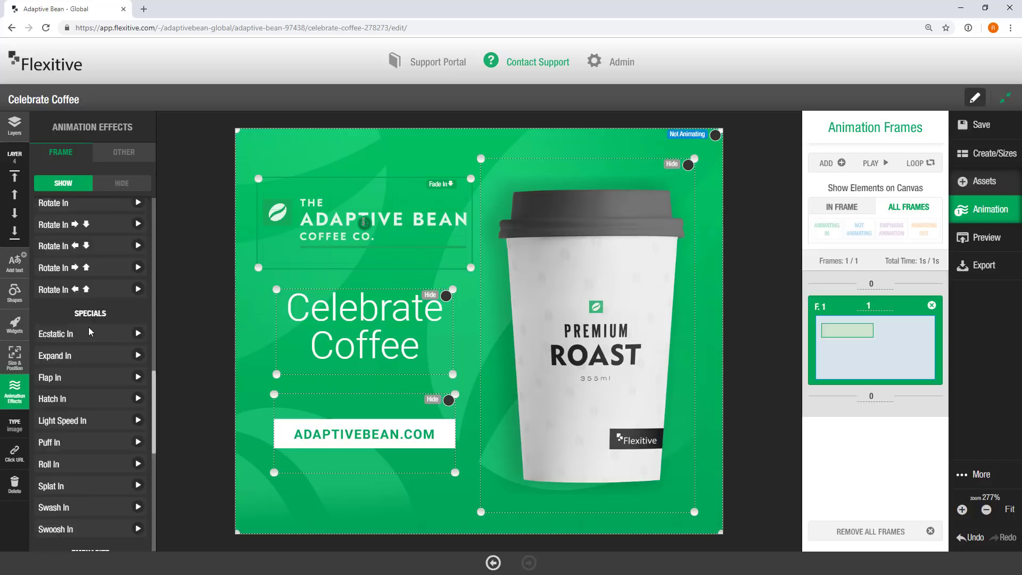
{"action": "scroll", "coordinate": [89, 327], "scroll_direction": "up", "scroll_amount": 12}
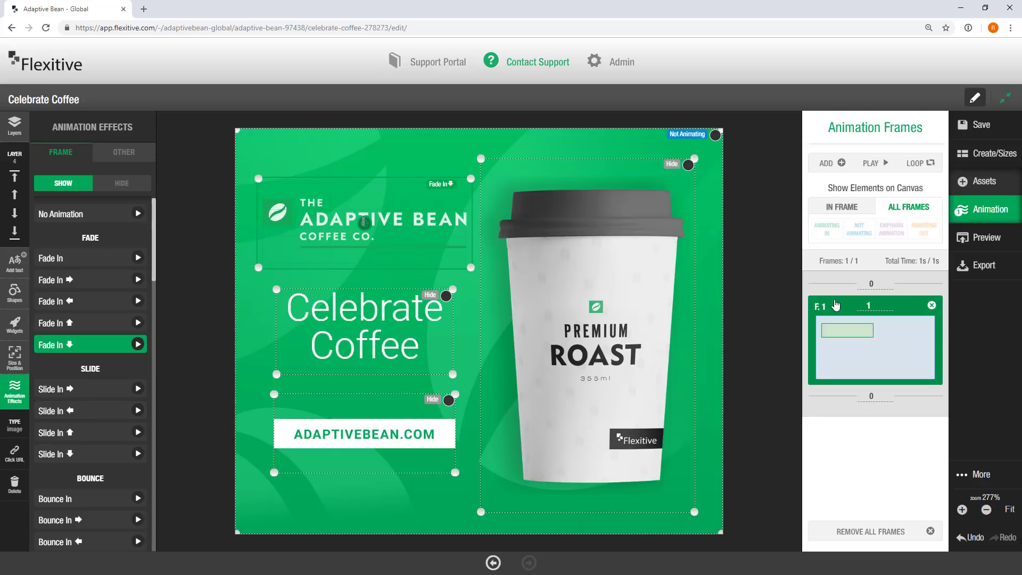
Add a second animation frame and show the coffee cup in it with the plain Fade In effect
{"action": "left_click", "coordinate": [842, 163]}
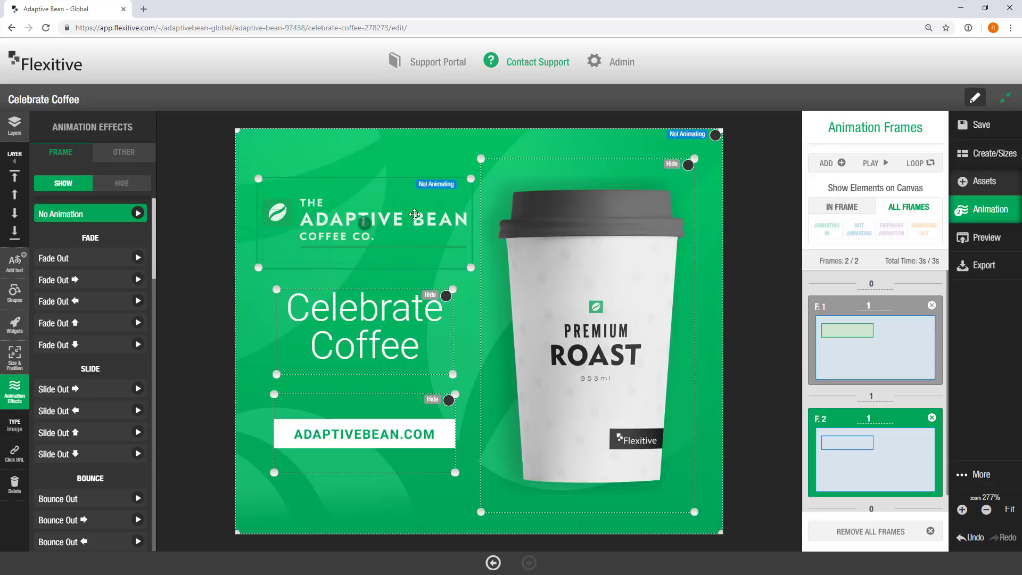
{"action": "left_click", "coordinate": [634, 259]}
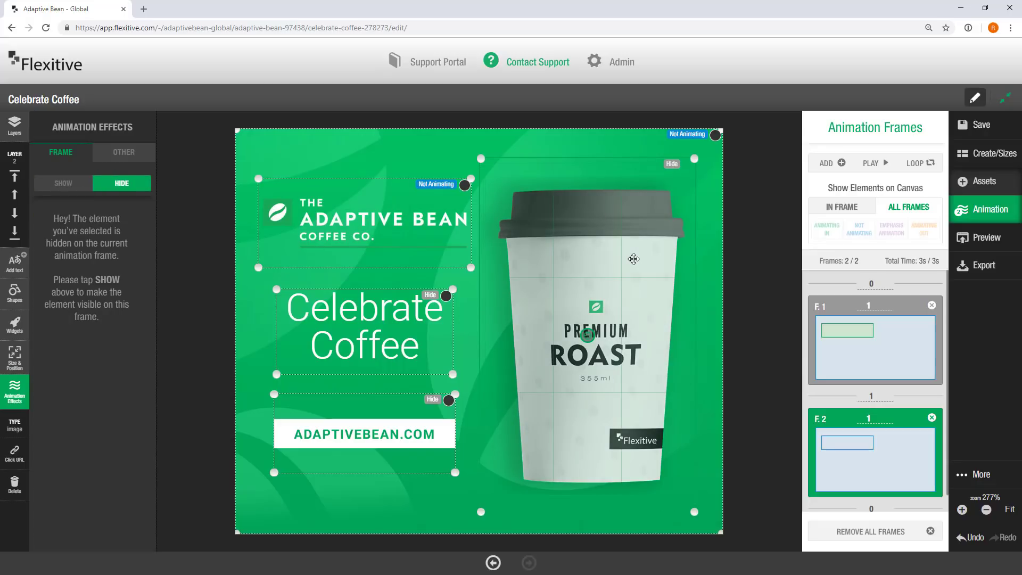
{"action": "left_click", "coordinate": [61, 182]}
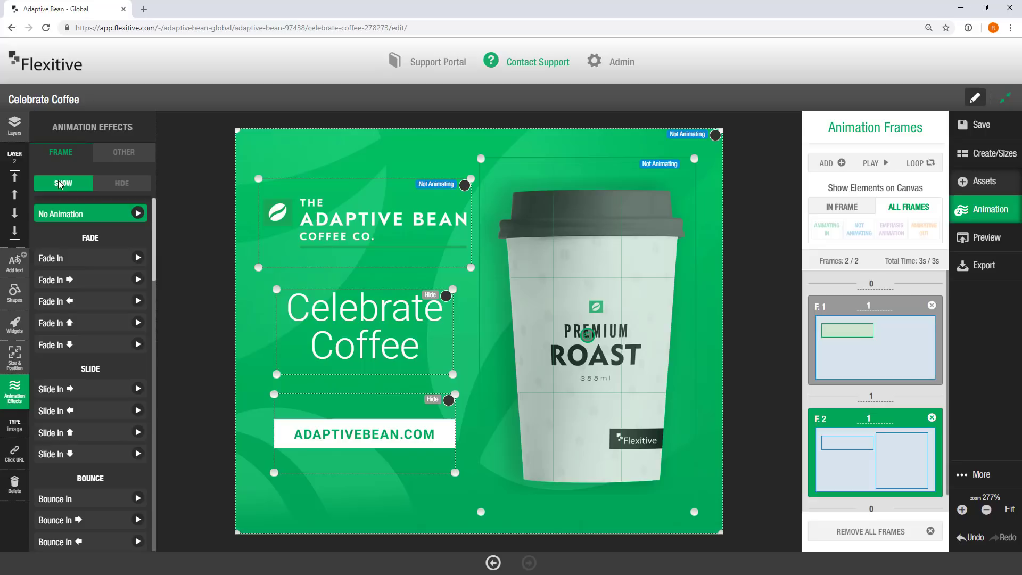
{"action": "left_click", "coordinate": [96, 268]}
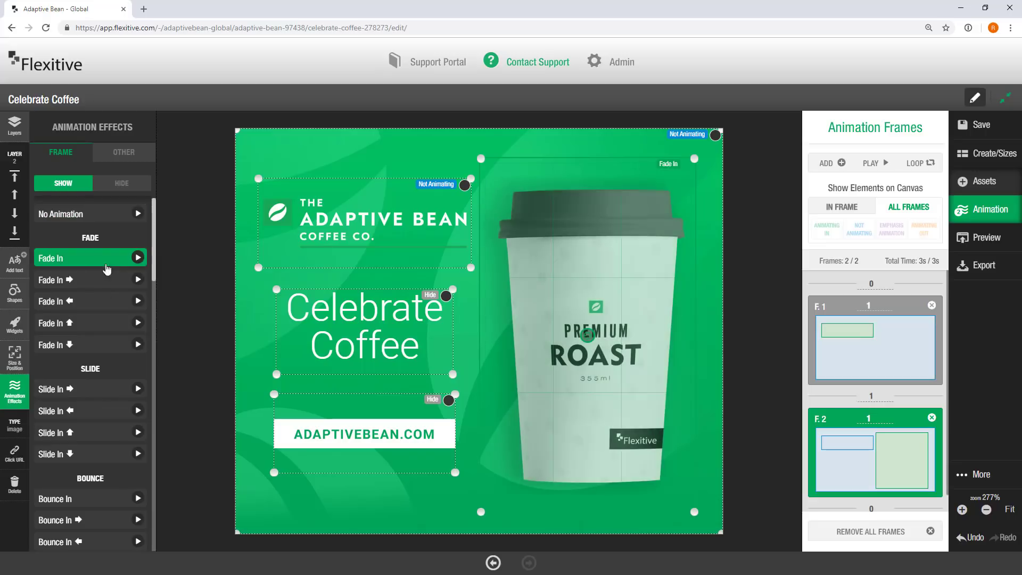
Add a third frame and show the "Celebrate Coffee" text in it with the upward Fade In effect
{"action": "left_click", "coordinate": [847, 165]}
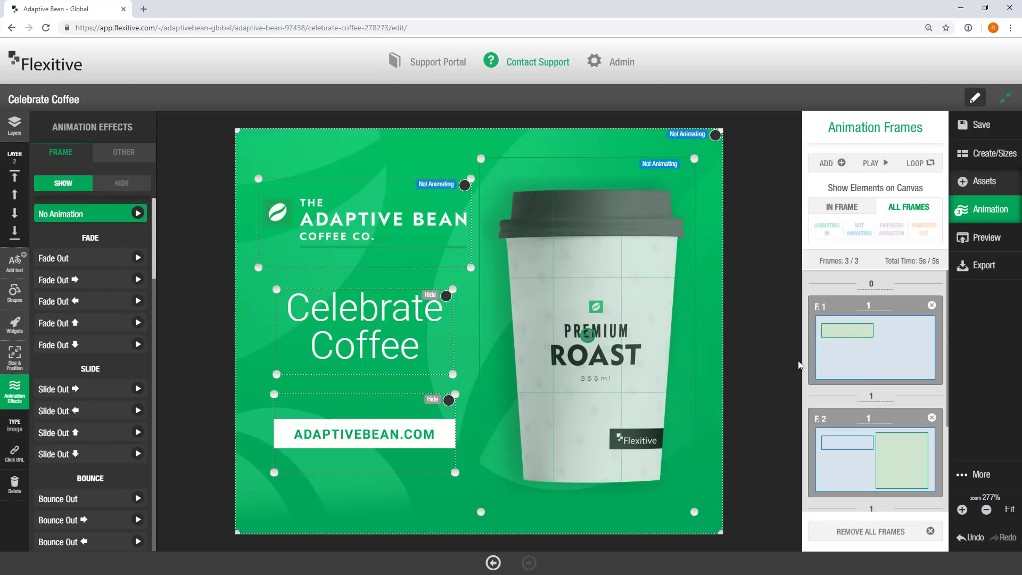
{"action": "left_click", "coordinate": [354, 303]}
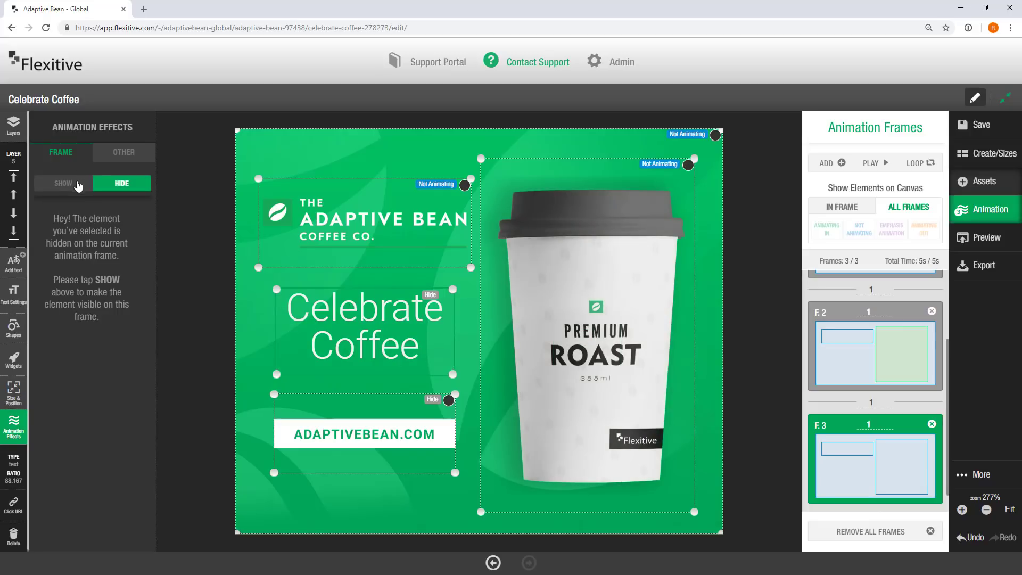
{"action": "left_click", "coordinate": [76, 183]}
{"action": "left_click", "coordinate": [96, 326]}
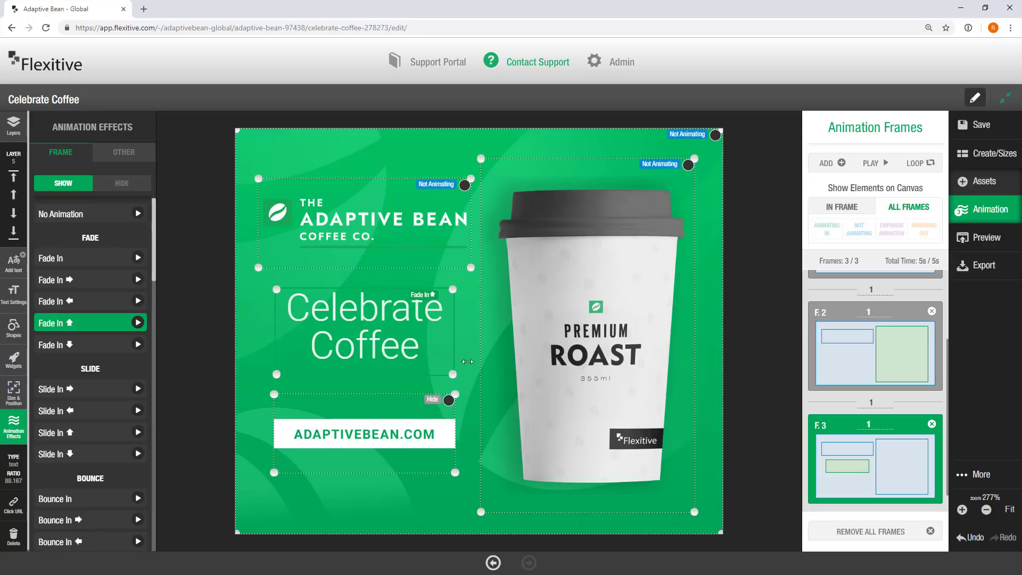
Add a fourth frame and show the ADAPTIVEBEAN.COM button in it with the upward Fade In effect
{"action": "left_click", "coordinate": [401, 436]}
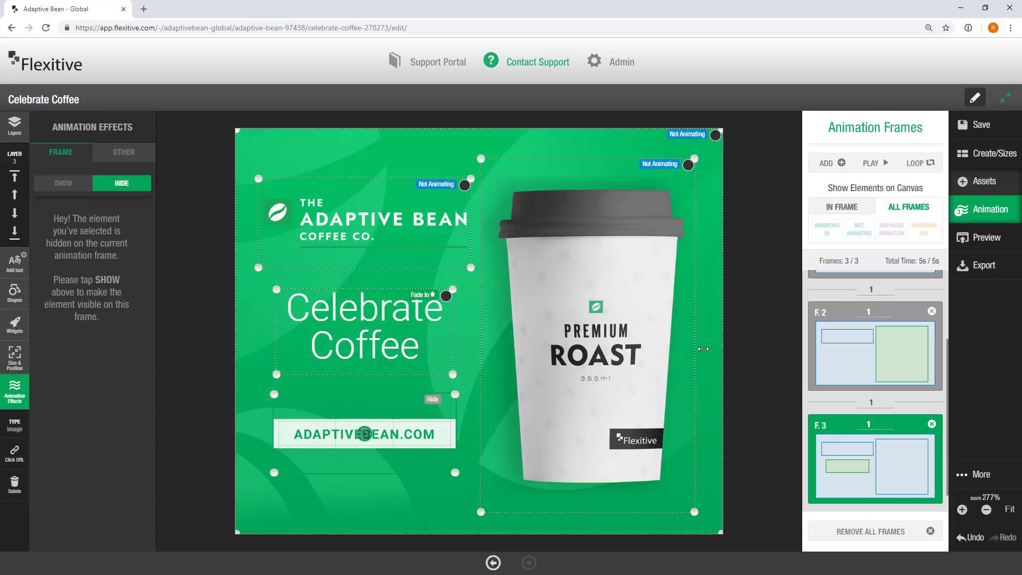
{"action": "scroll", "coordinate": [883, 442], "scroll_direction": "down", "scroll_amount": 1}
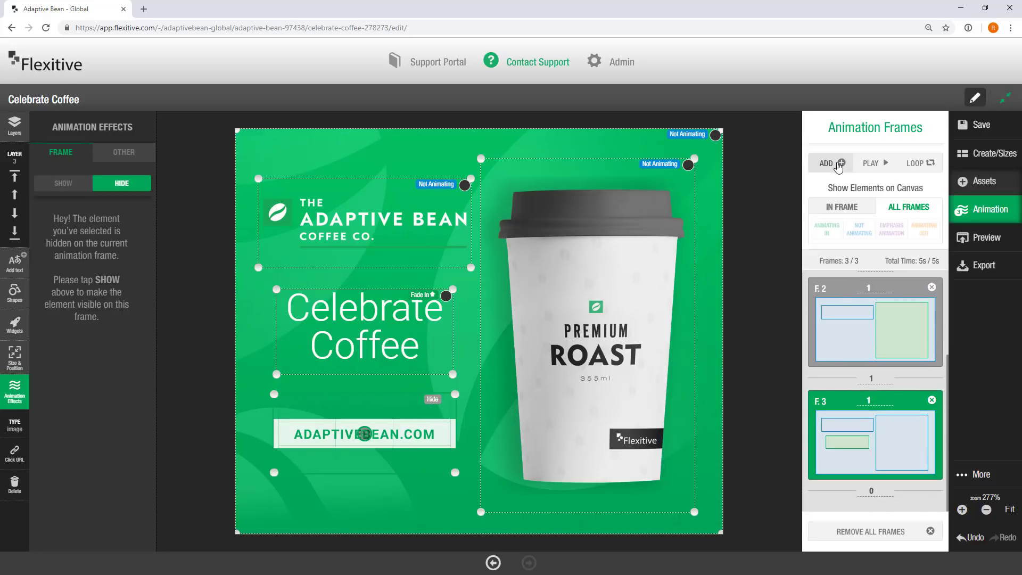
{"action": "left_click", "coordinate": [839, 164]}
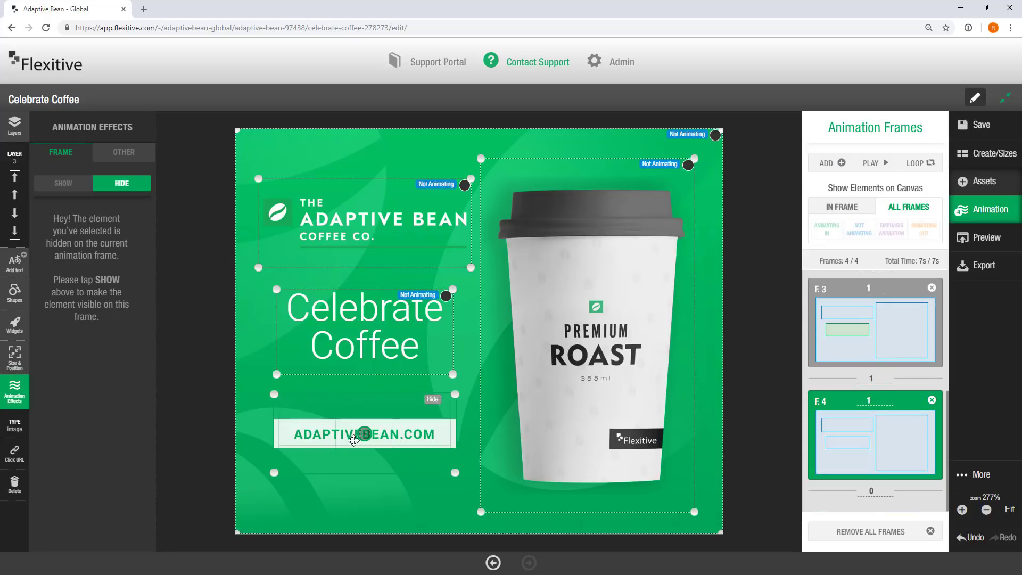
{"action": "left_click", "coordinate": [45, 184]}
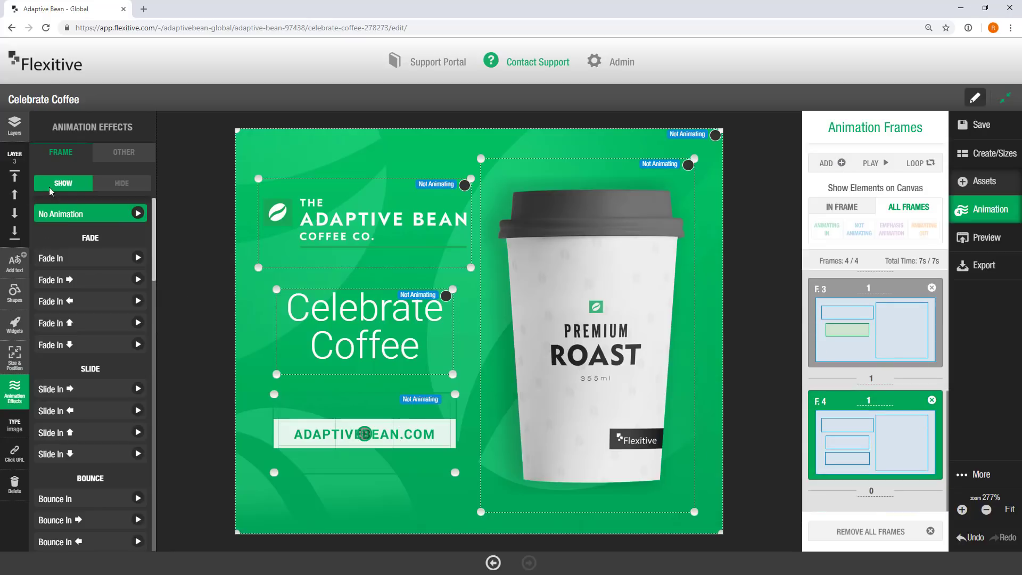
{"action": "left_click", "coordinate": [85, 324]}
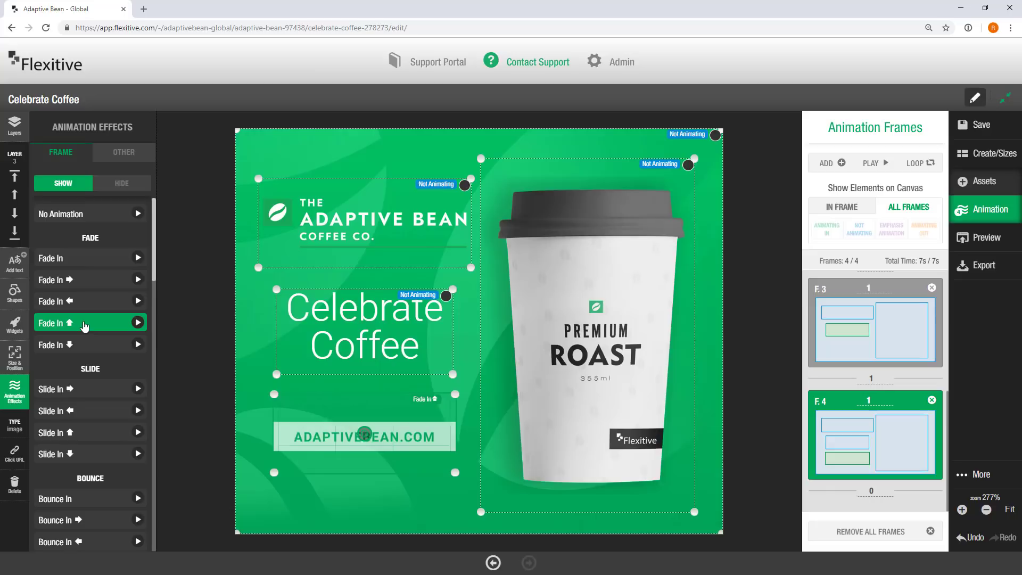
Add a fifth frame and apply the Pulse emphasis effect to the ADAPTIVEBEAN.COM button
{"action": "left_click", "coordinate": [840, 163]}
{"action": "scroll", "coordinate": [843, 394], "scroll_direction": "down", "scroll_amount": 2}
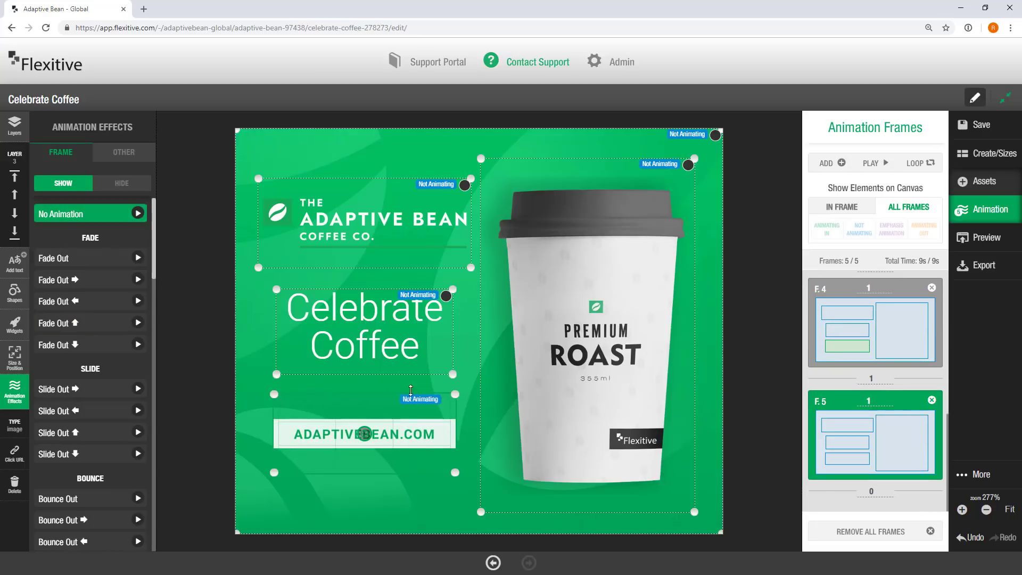
{"action": "scroll", "coordinate": [114, 349], "scroll_direction": "down", "scroll_amount": 15}
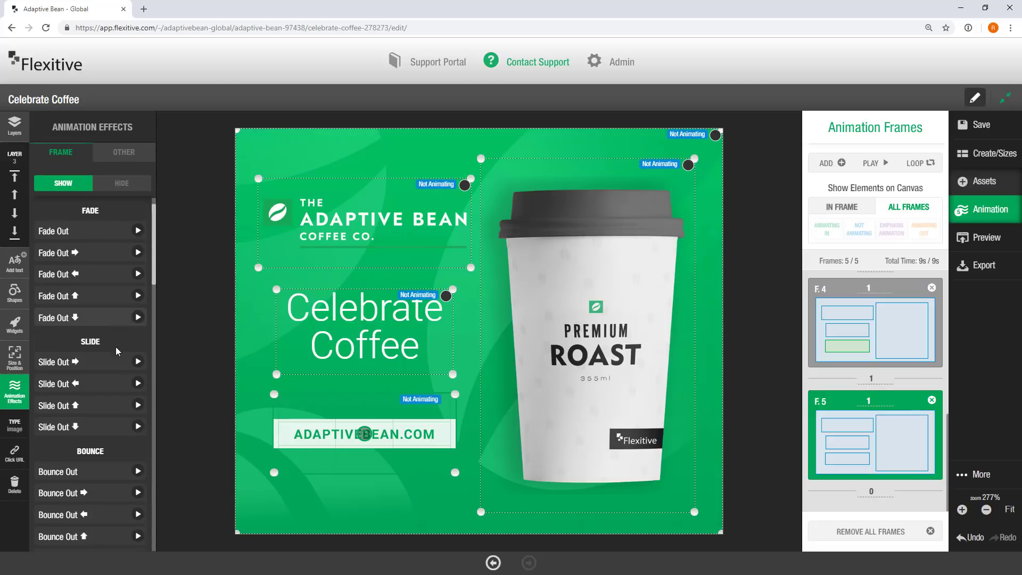
{"action": "scroll", "coordinate": [111, 355], "scroll_direction": "down", "scroll_amount": 10}
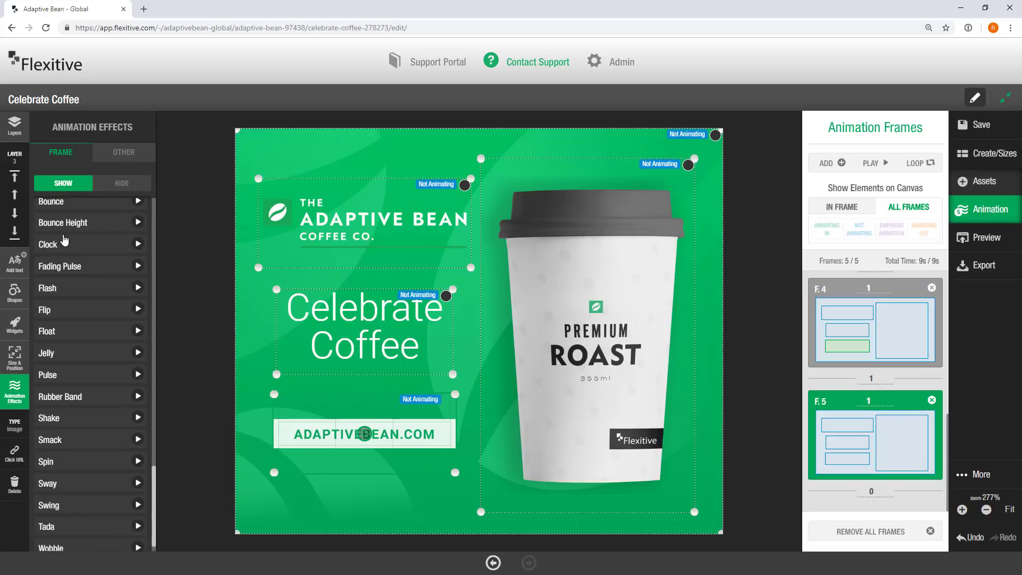
{"action": "left_click", "coordinate": [58, 379]}
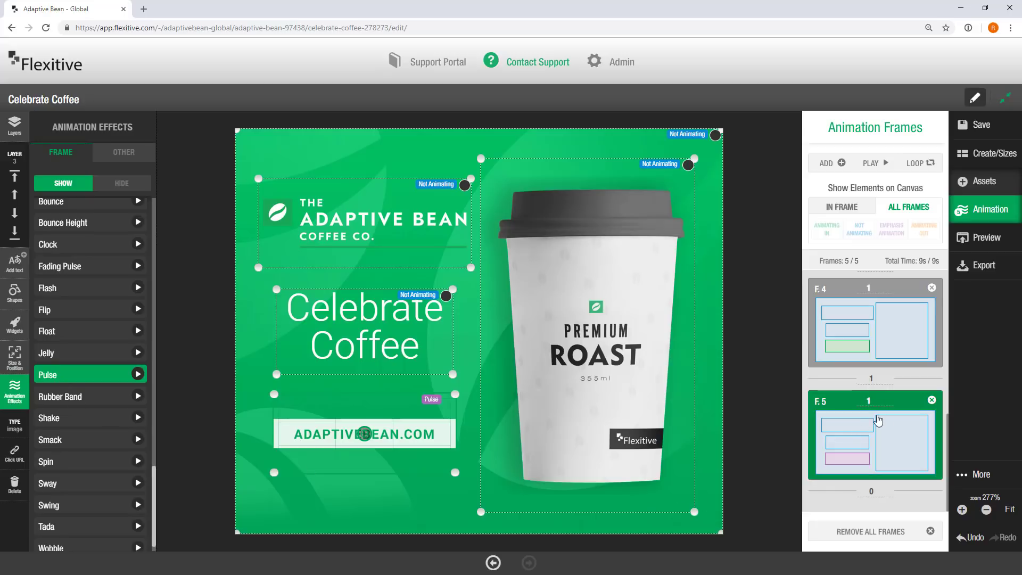
Play the animation on the canvas starting from frame 1
{"action": "scroll", "coordinate": [884, 419], "scroll_direction": "up", "scroll_amount": 4}
{"action": "scroll", "coordinate": [884, 420], "scroll_direction": "up", "scroll_amount": 3}
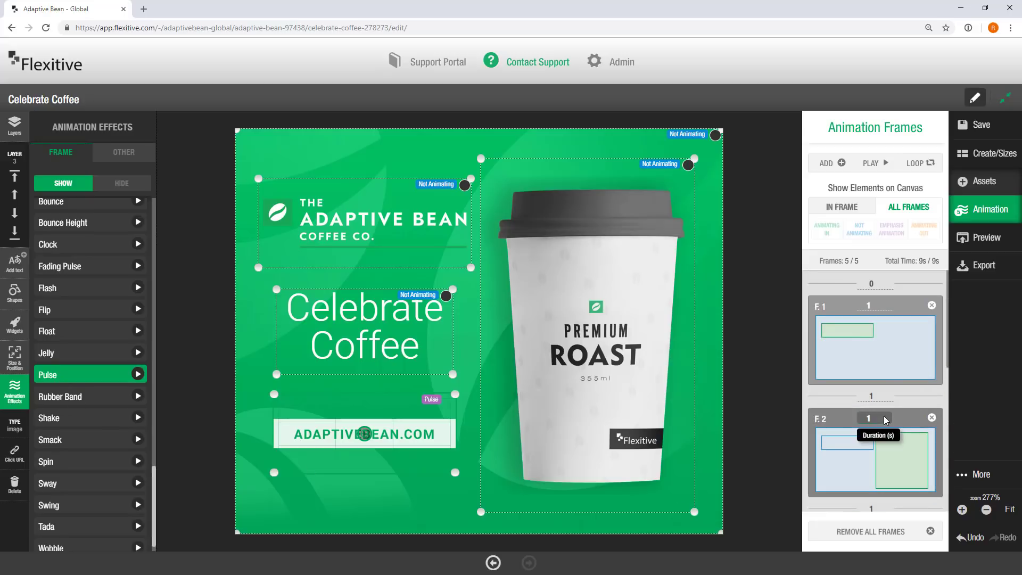
{"action": "left_click", "coordinate": [879, 367]}
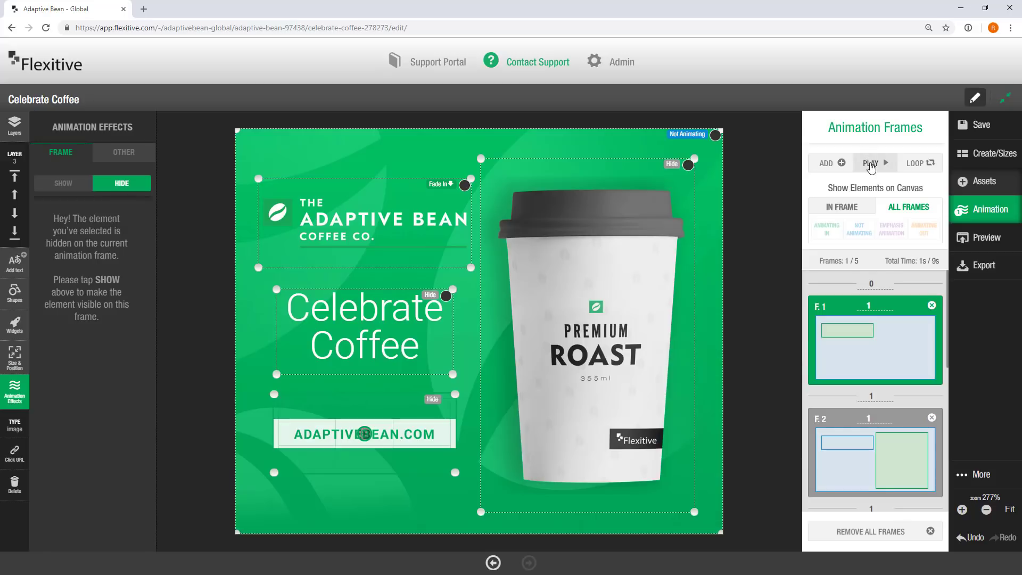
{"action": "left_click", "coordinate": [871, 166]}
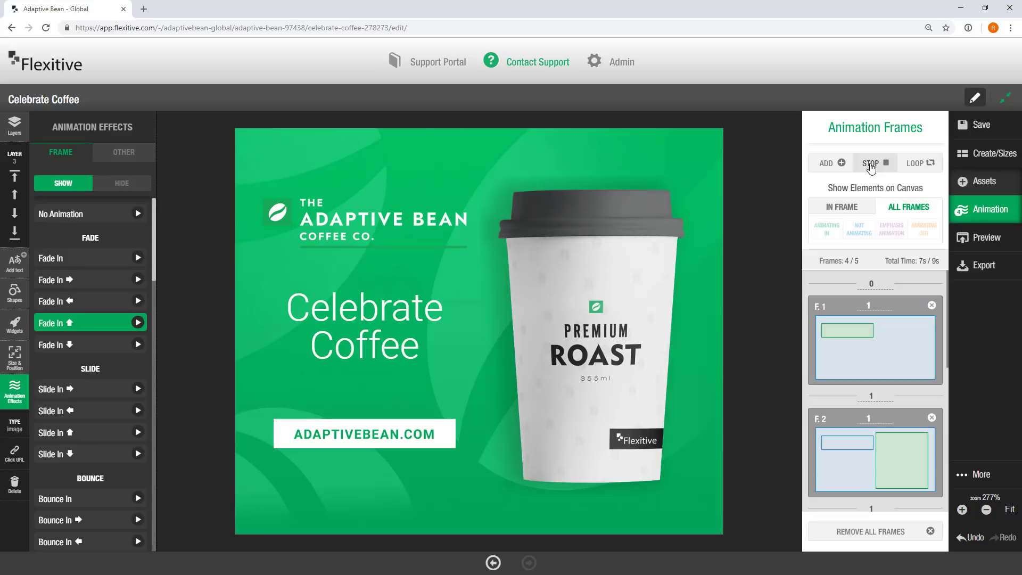
{"action": "left_click", "coordinate": [871, 165]}
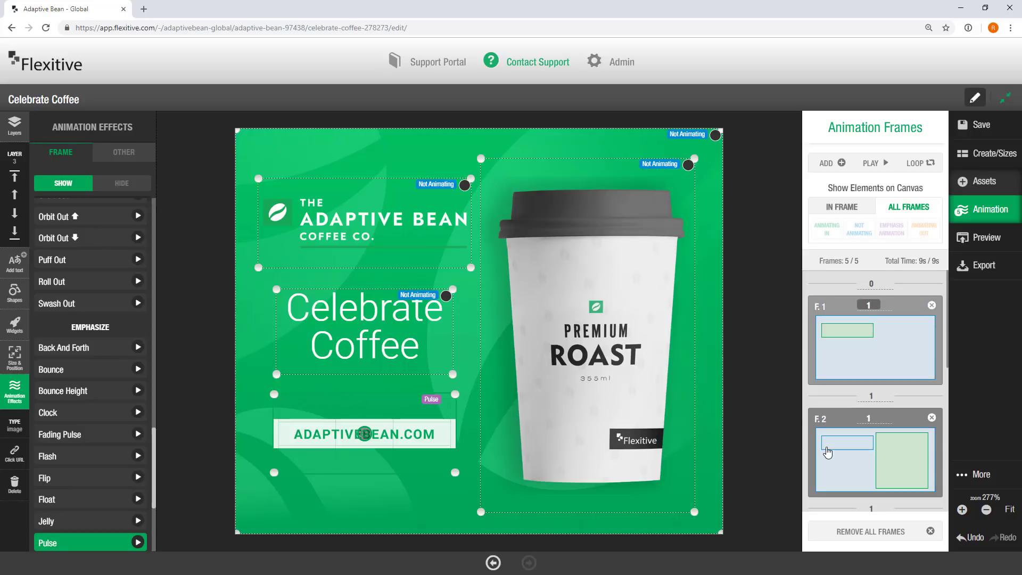
Set the duration of frame 1 to 1.5 seconds and select frame 2
{"action": "type", "text": "5"}
{"action": "key", "text": "Return"}
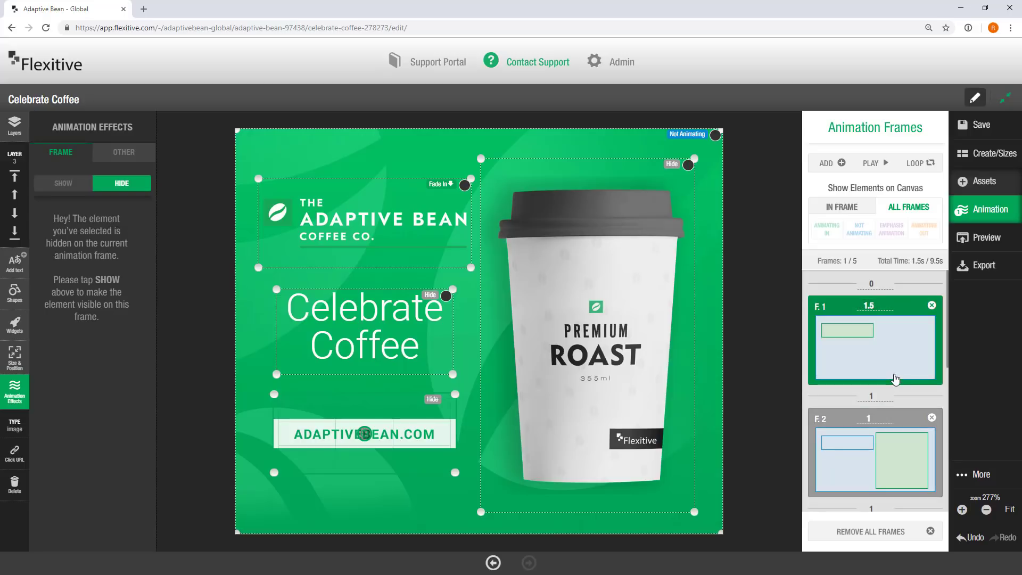
{"action": "left_click", "coordinate": [898, 475]}
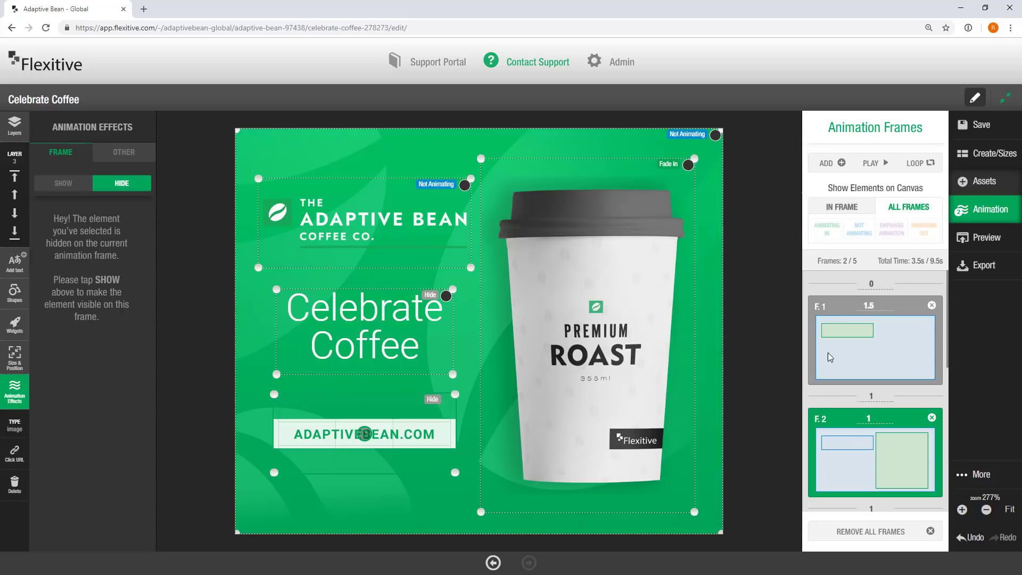
Set the duration of frame 2 to 0.5 seconds and select frame 3
{"action": "left_click", "coordinate": [870, 417]}
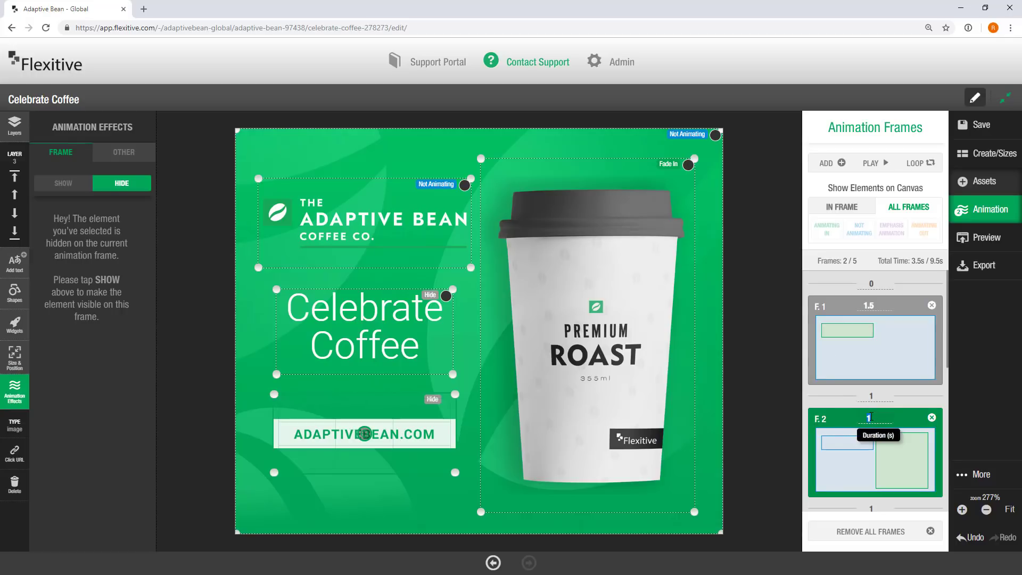
{"action": "type", "text": "0.5"}
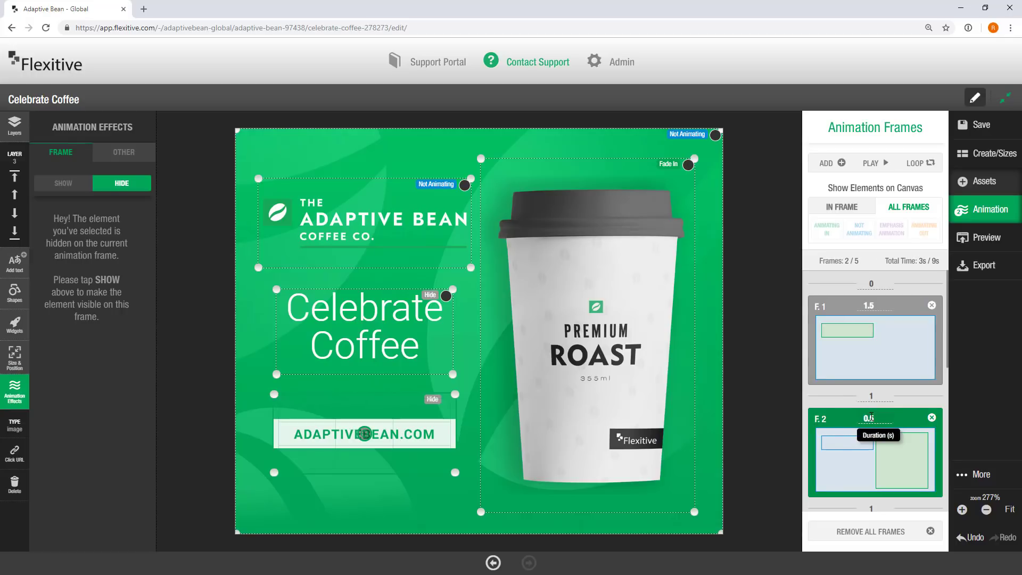
{"action": "scroll", "coordinate": [841, 441], "scroll_direction": "down", "scroll_amount": 1}
{"action": "left_click", "coordinate": [867, 381]}
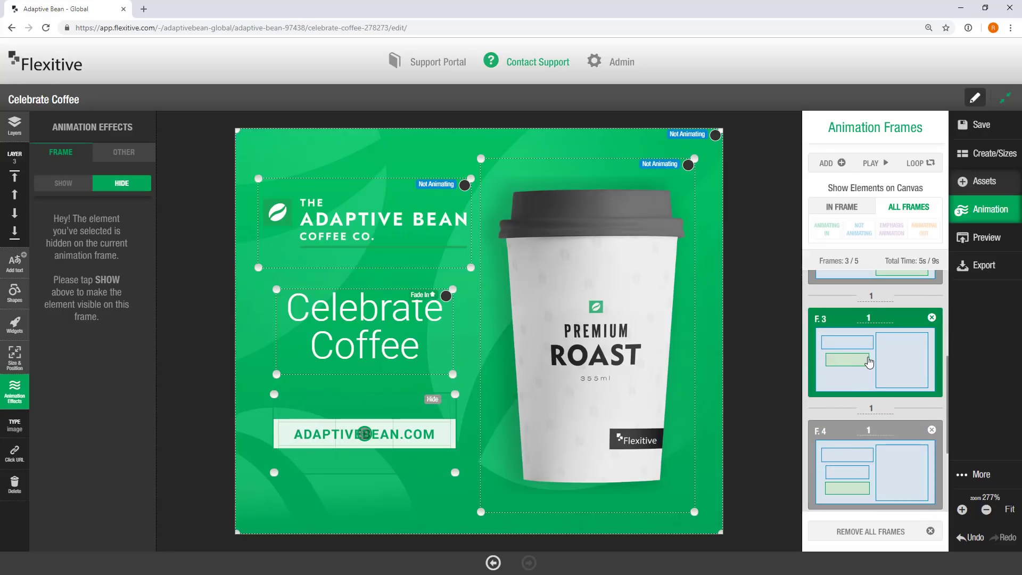
Set the delay between frames 4 and 5 to 2 seconds
{"action": "left_click", "coordinate": [865, 484]}
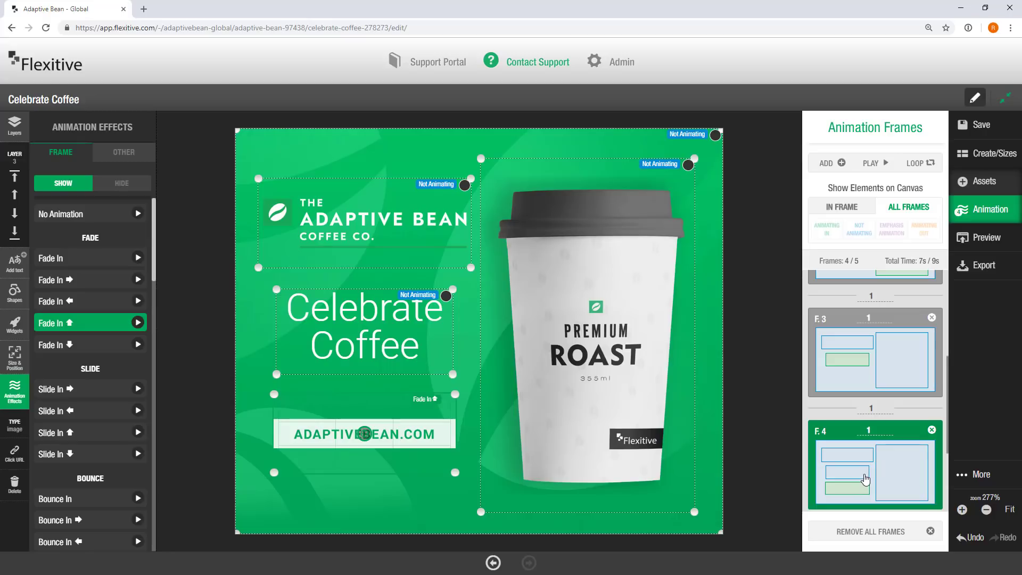
{"action": "scroll", "coordinate": [867, 481], "scroll_direction": "down", "scroll_amount": 1}
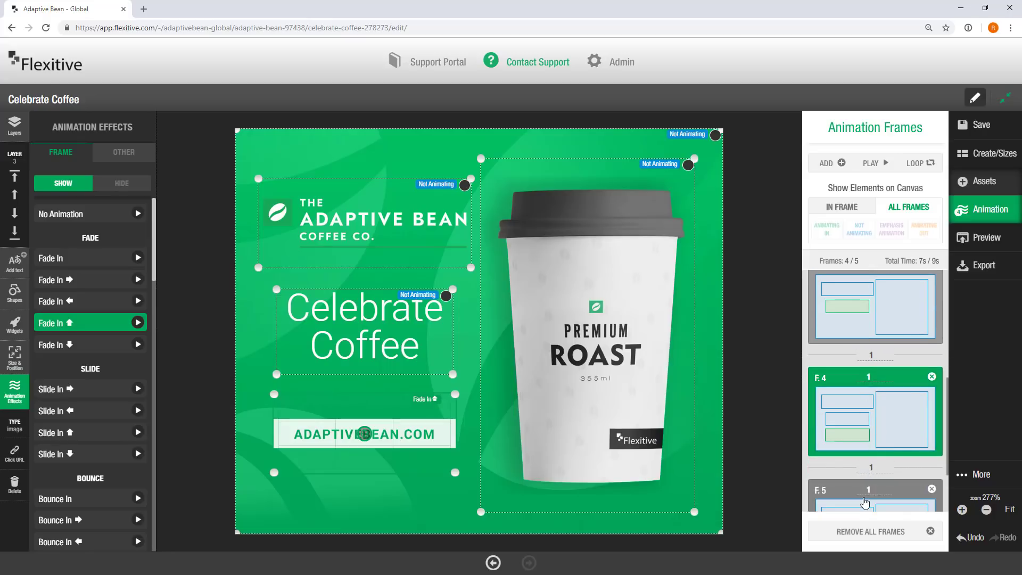
{"action": "left_click", "coordinate": [875, 496]}
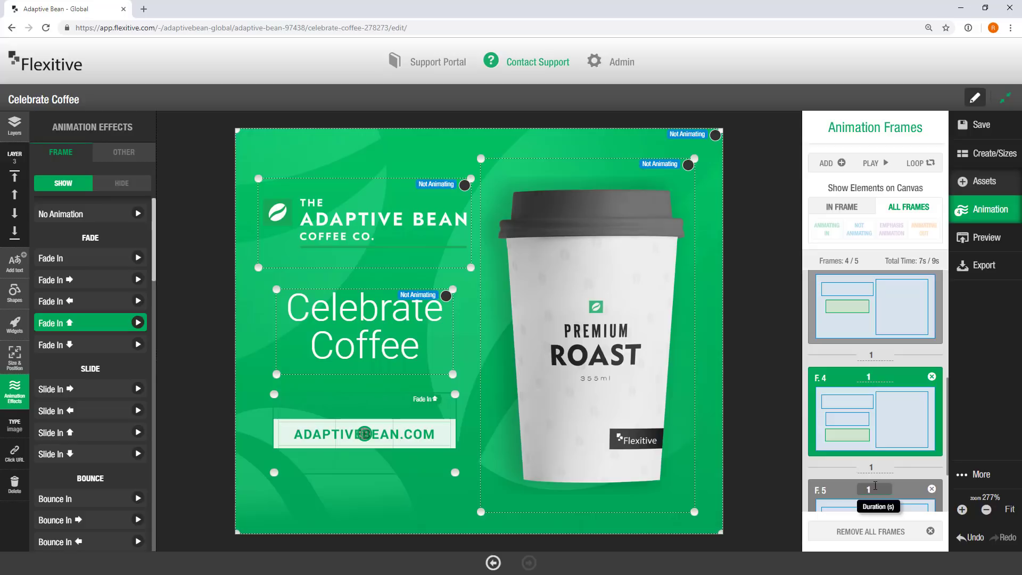
{"action": "scroll", "coordinate": [882, 481], "scroll_direction": "down", "scroll_amount": 2}
{"action": "left_click", "coordinate": [891, 450]}
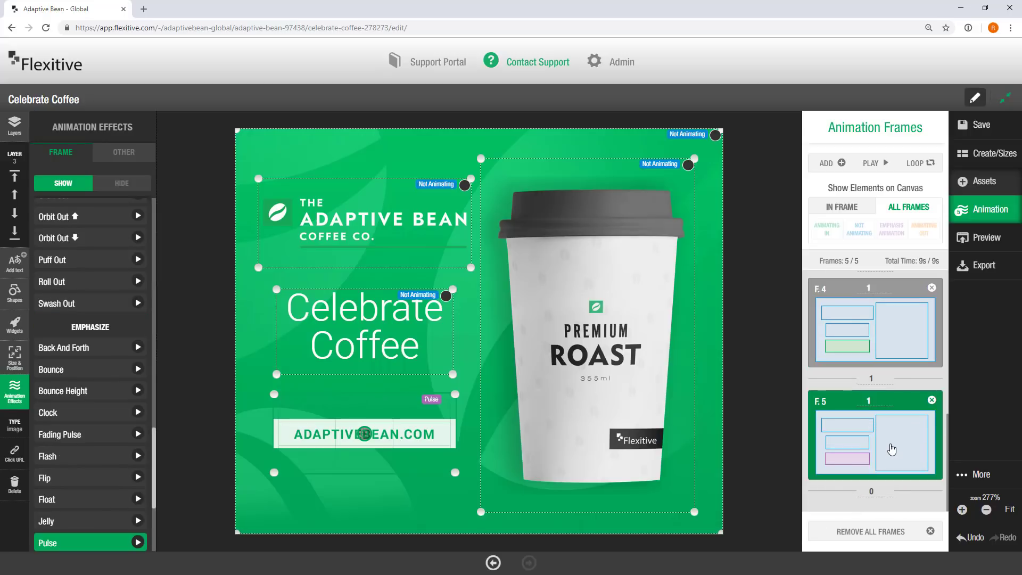
{"action": "left_click", "coordinate": [873, 329]}
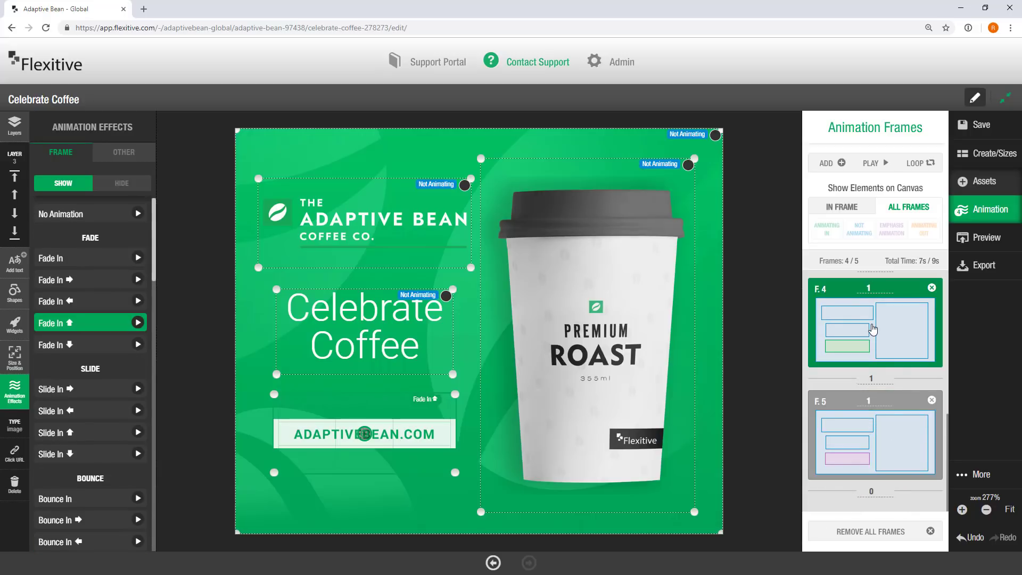
{"action": "left_click", "coordinate": [872, 378]}
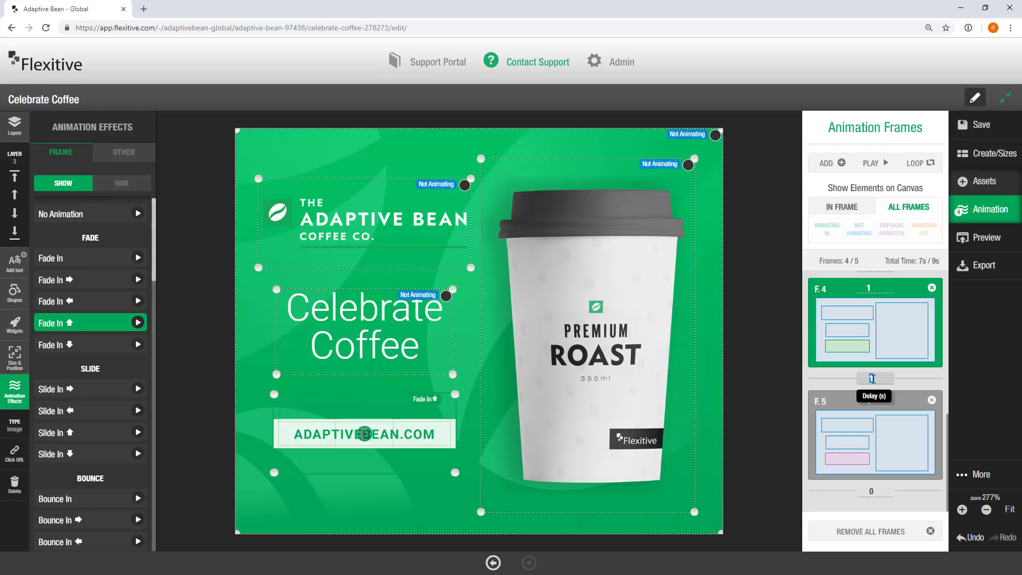
{"action": "type", "text": "2"}
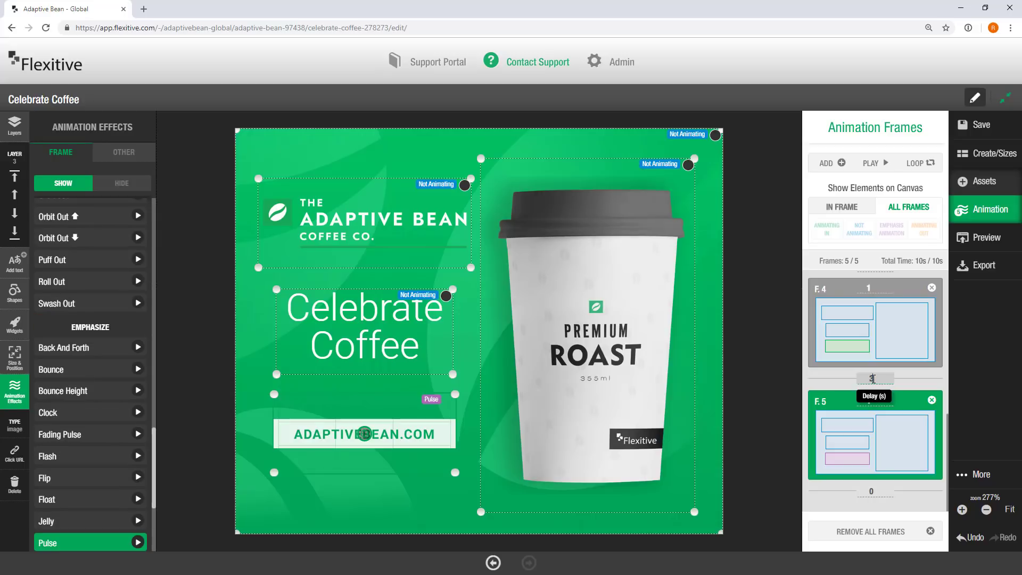
Return to frame 1 and play the retimed animation on the canvas
{"action": "left_click", "coordinate": [869, 347]}
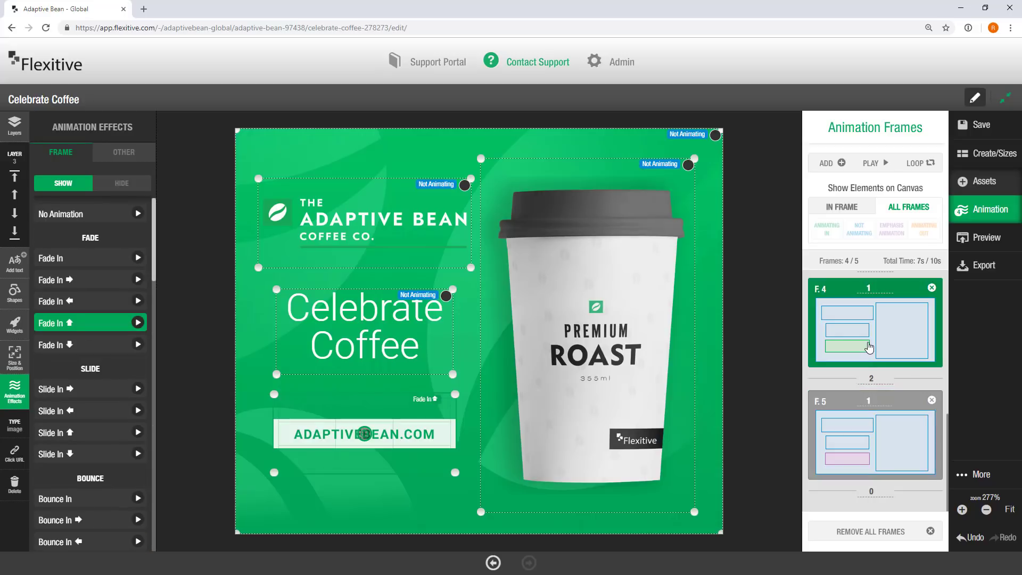
{"action": "scroll", "coordinate": [870, 347], "scroll_direction": "up", "scroll_amount": 5}
{"action": "left_click", "coordinate": [869, 347]}
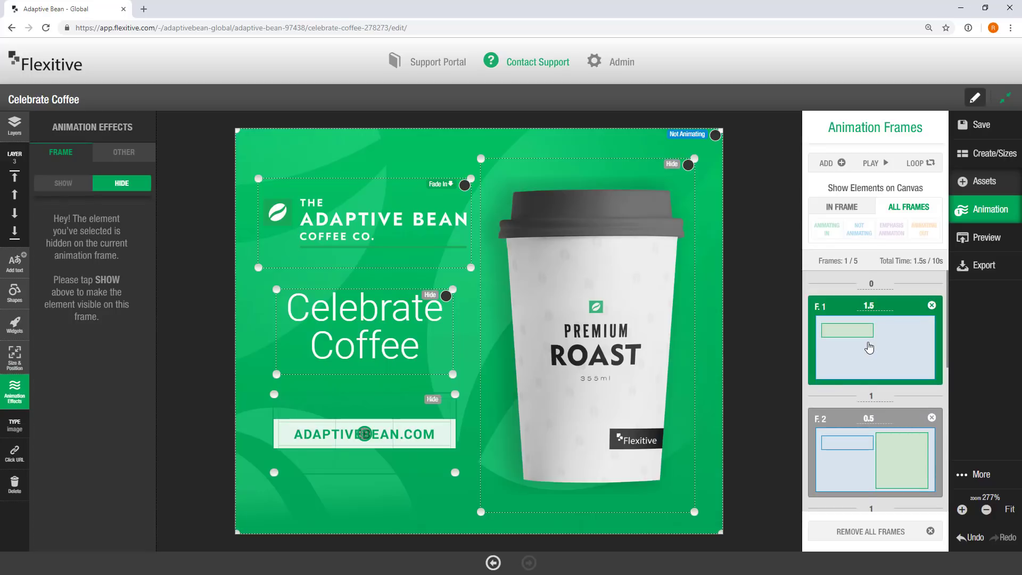
{"action": "left_click", "coordinate": [871, 164]}
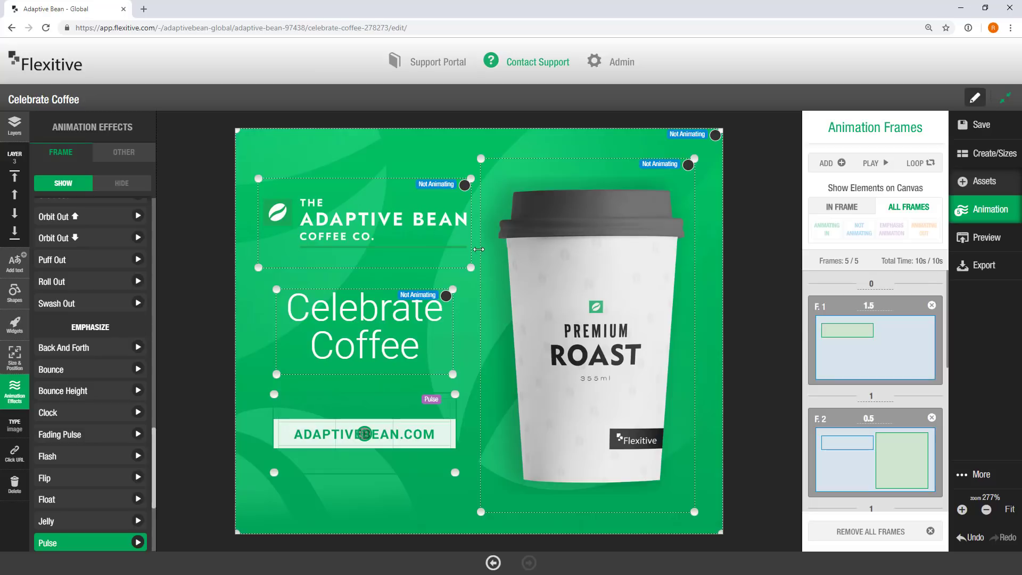
Show the hidden layers in the layer list and select the hidden vertical Adaptive Bean logo
{"action": "left_click", "coordinate": [12, 128]}
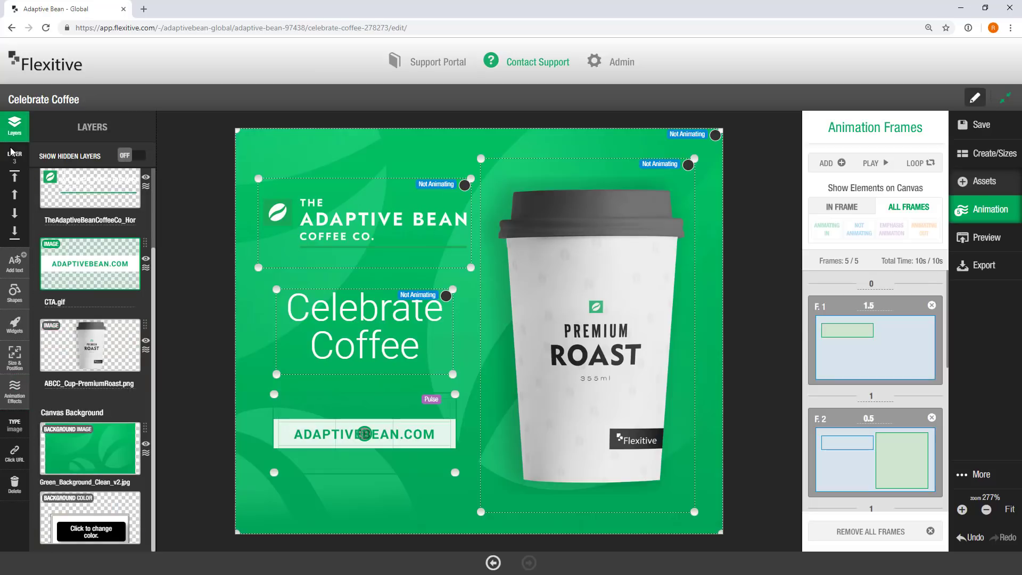
{"action": "scroll", "coordinate": [85, 254], "scroll_direction": "up", "scroll_amount": 2}
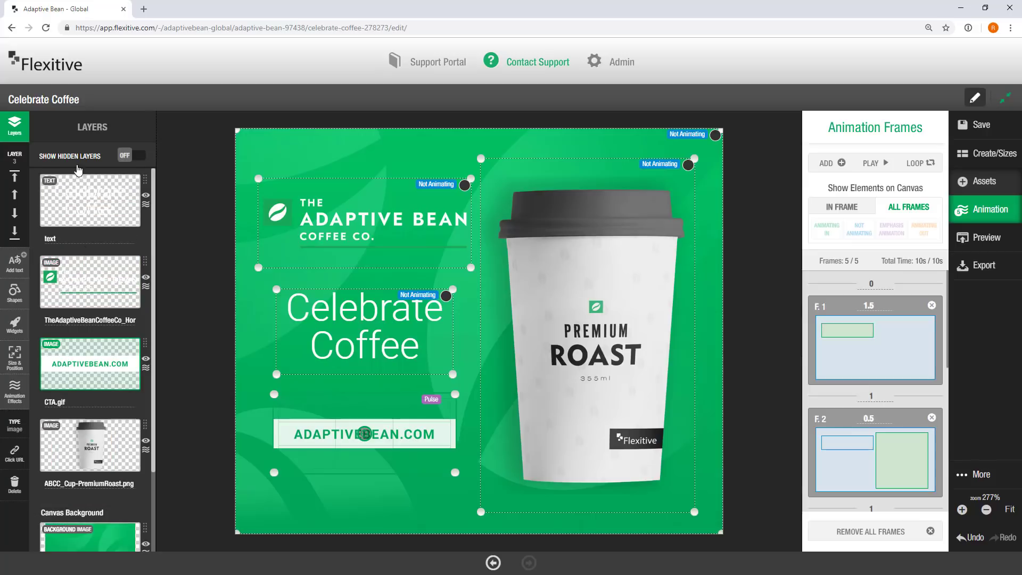
{"action": "left_click", "coordinate": [128, 156]}
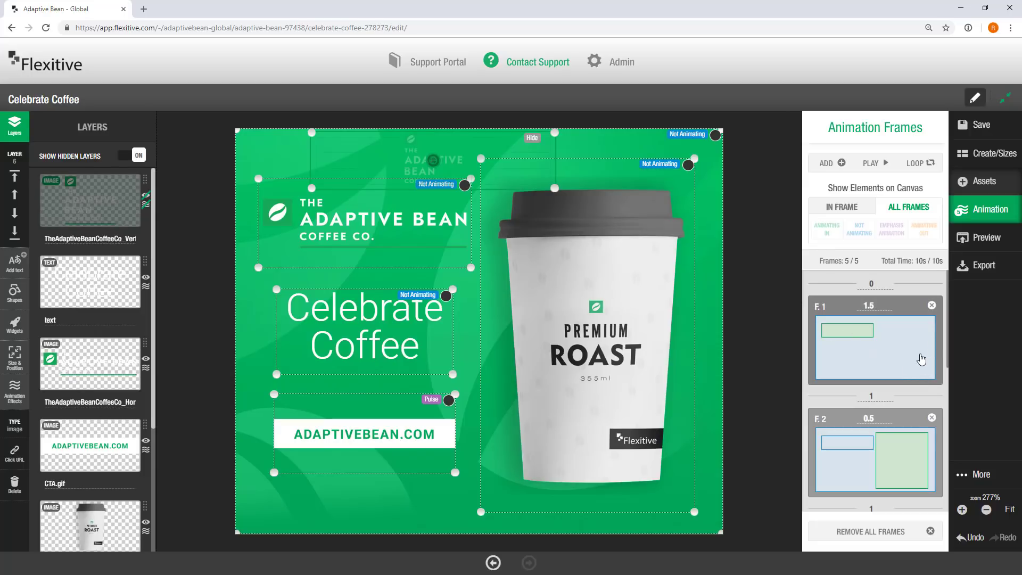
{"action": "scroll", "coordinate": [921, 360], "scroll_direction": "down", "scroll_amount": 1}
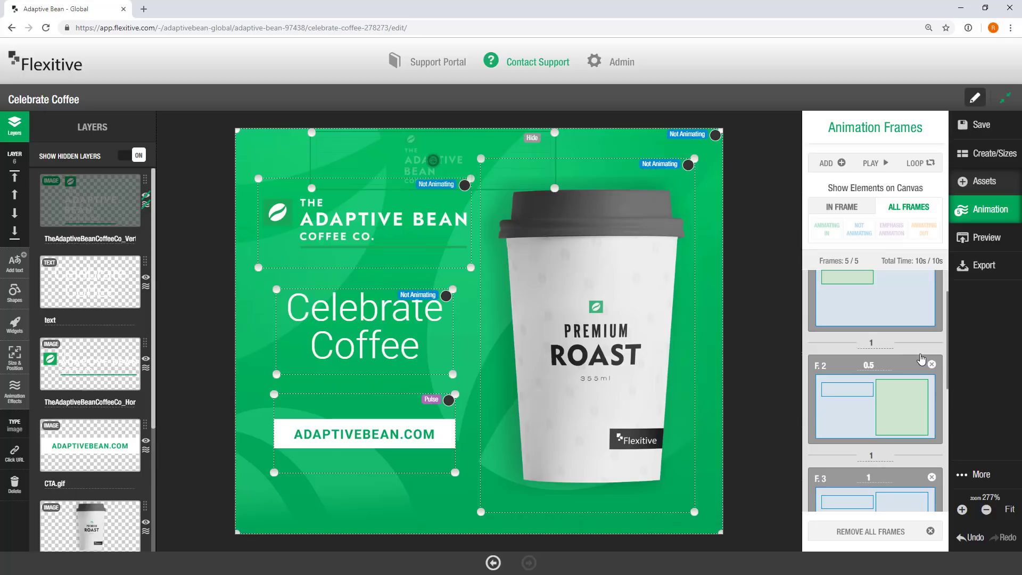
{"action": "scroll", "coordinate": [906, 406], "scroll_direction": "up", "scroll_amount": 1}
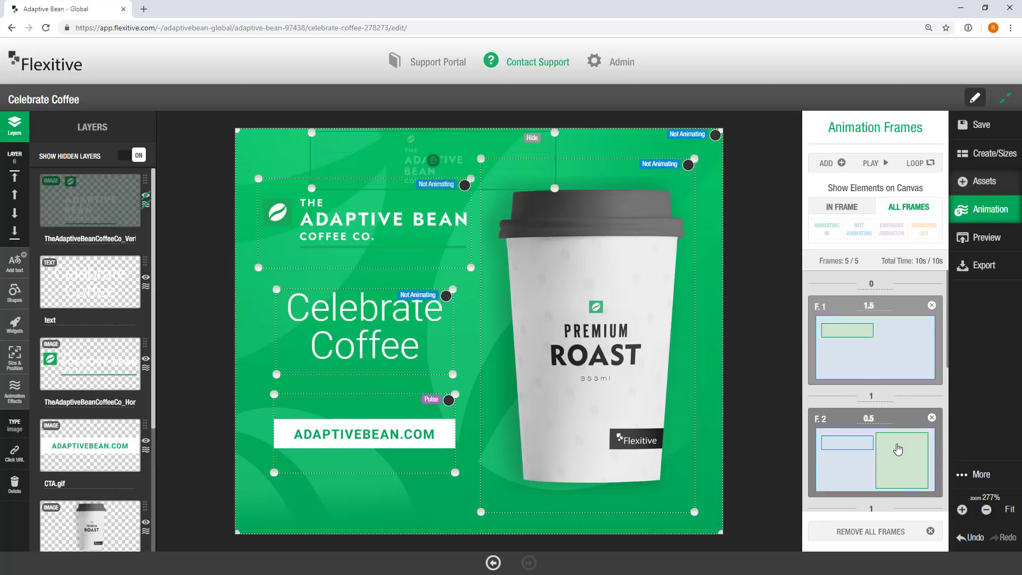
Show the hidden vertical logo in frame 1 with the downward Fade In effect and save the design
{"action": "left_click", "coordinate": [898, 450]}
{"action": "left_click", "coordinate": [899, 352]}
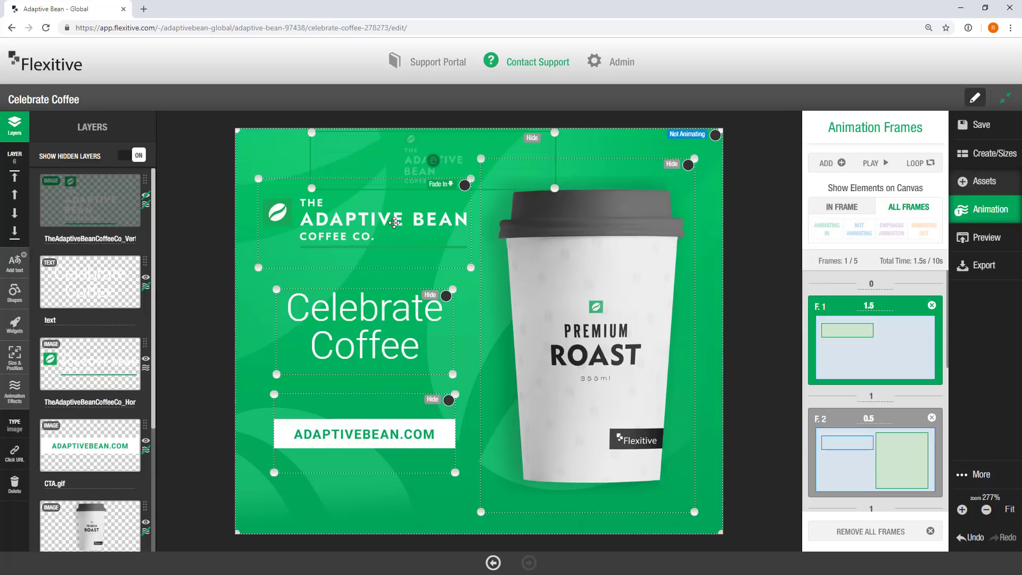
{"action": "left_click", "coordinate": [17, 398]}
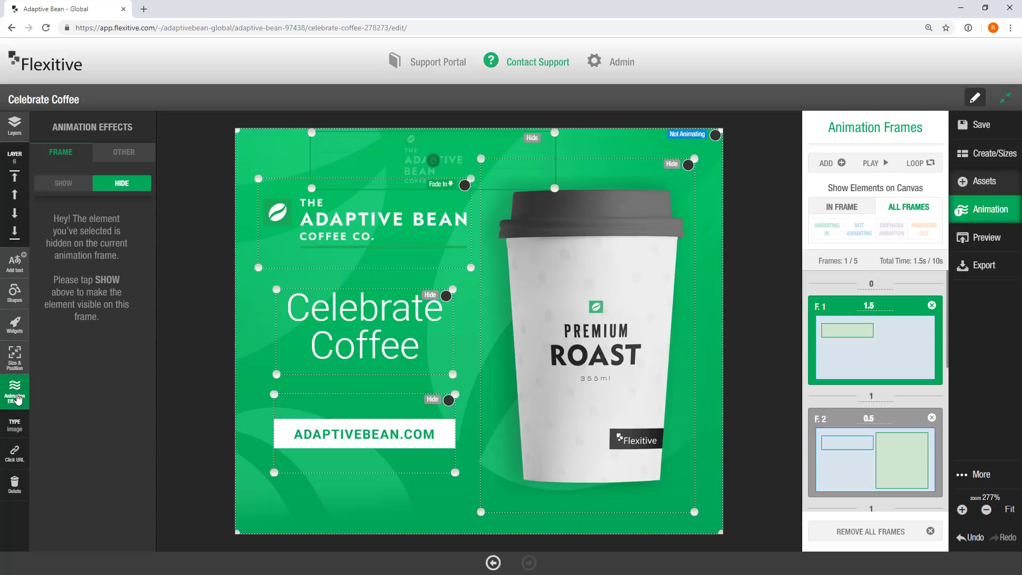
{"action": "left_click", "coordinate": [71, 187]}
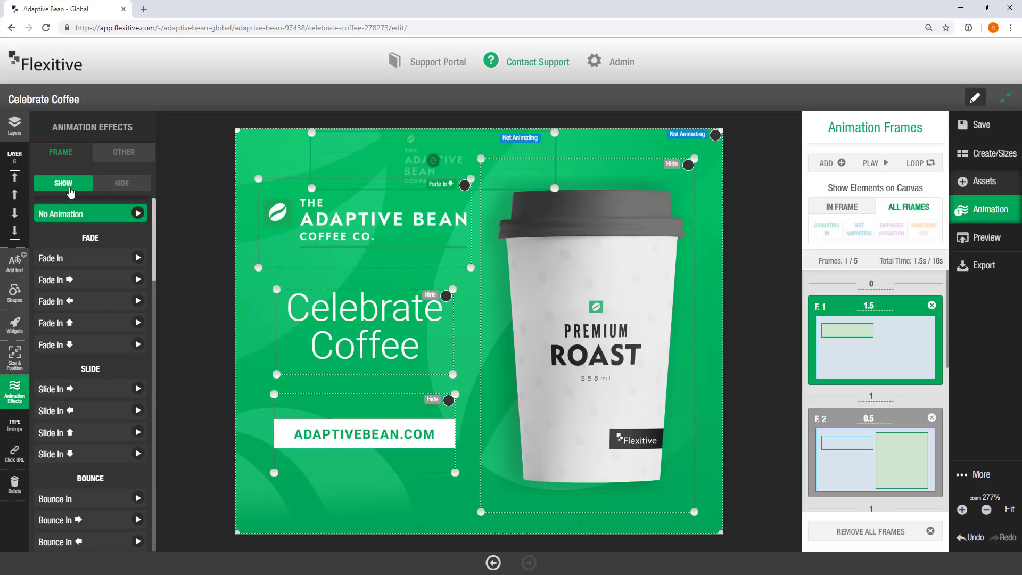
{"action": "left_click", "coordinate": [98, 345]}
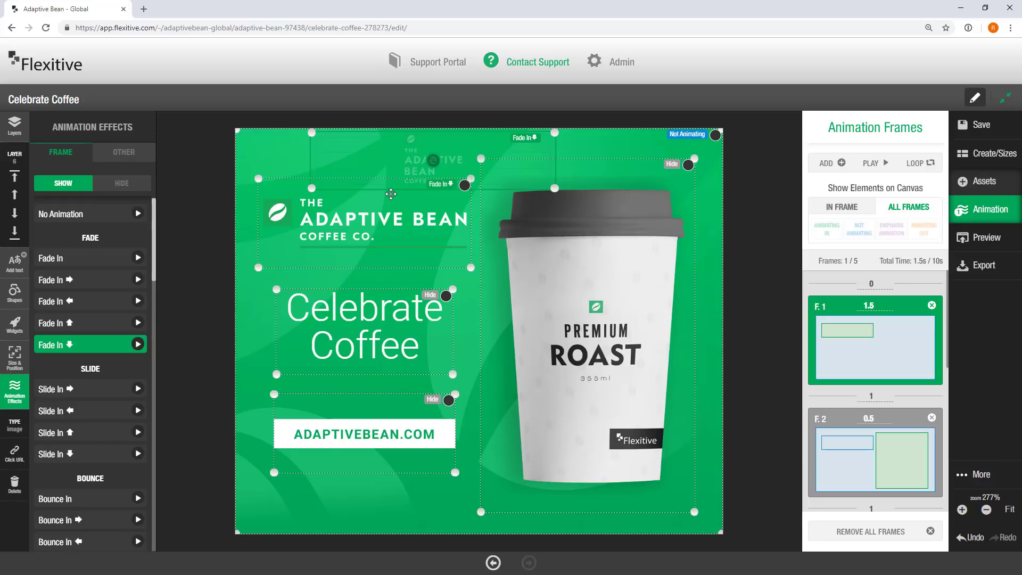
{"action": "left_click", "coordinate": [975, 124]}
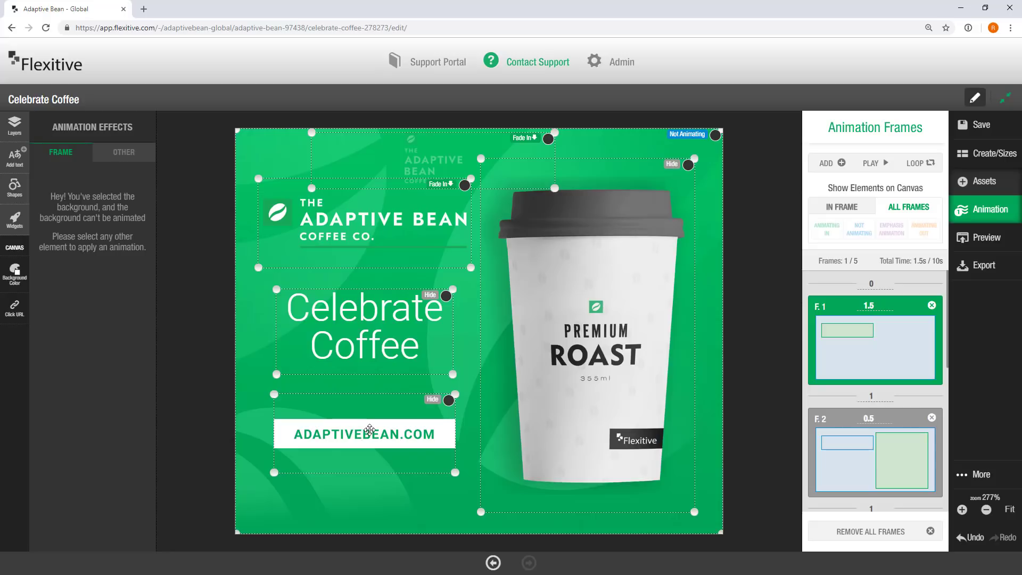
Set the hover state of the ADAPTIVEBEAN.COM button to Pulse and save the design
{"action": "left_click", "coordinate": [395, 446]}
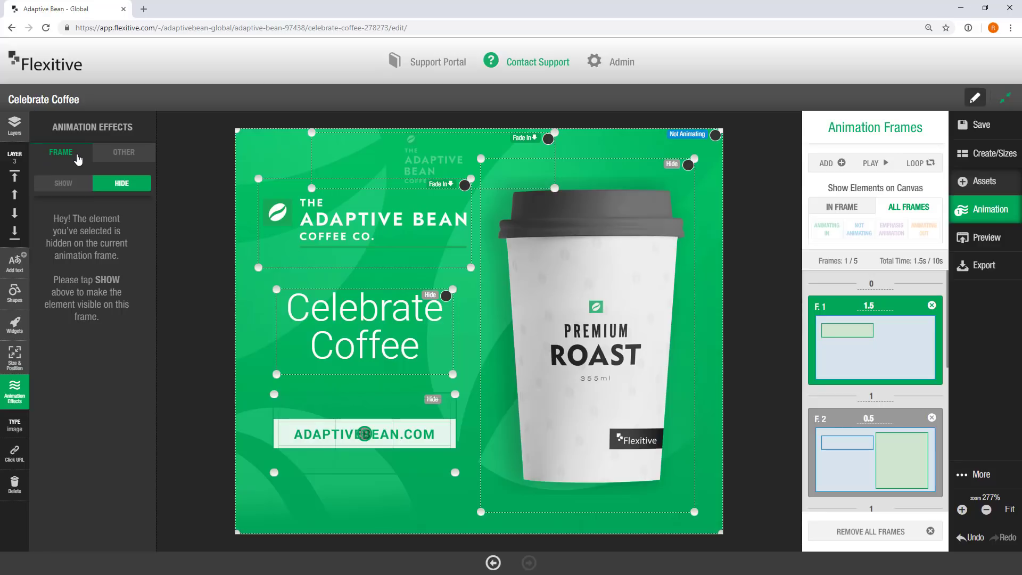
{"action": "left_click", "coordinate": [124, 155]}
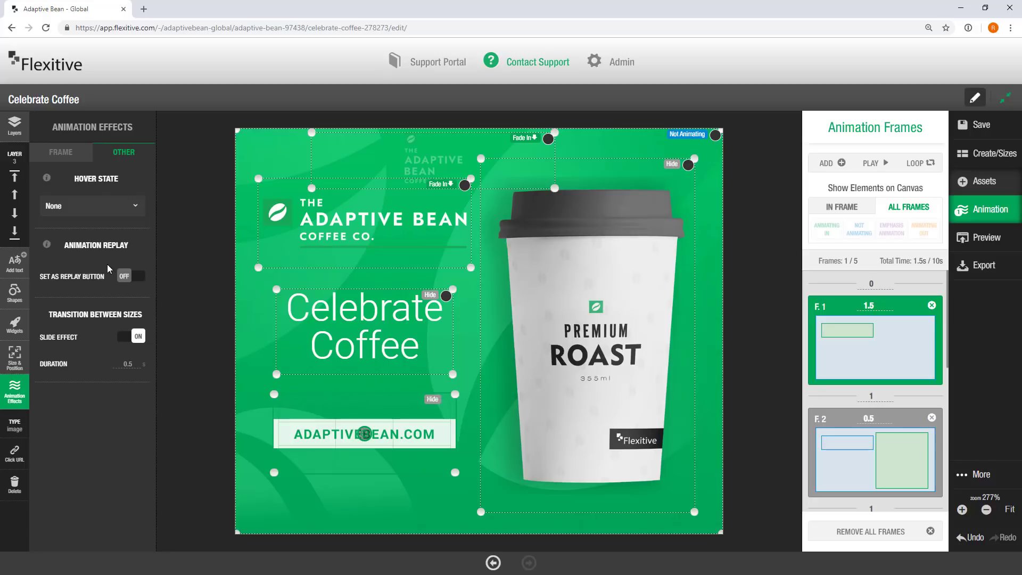
{"action": "left_click", "coordinate": [106, 215]}
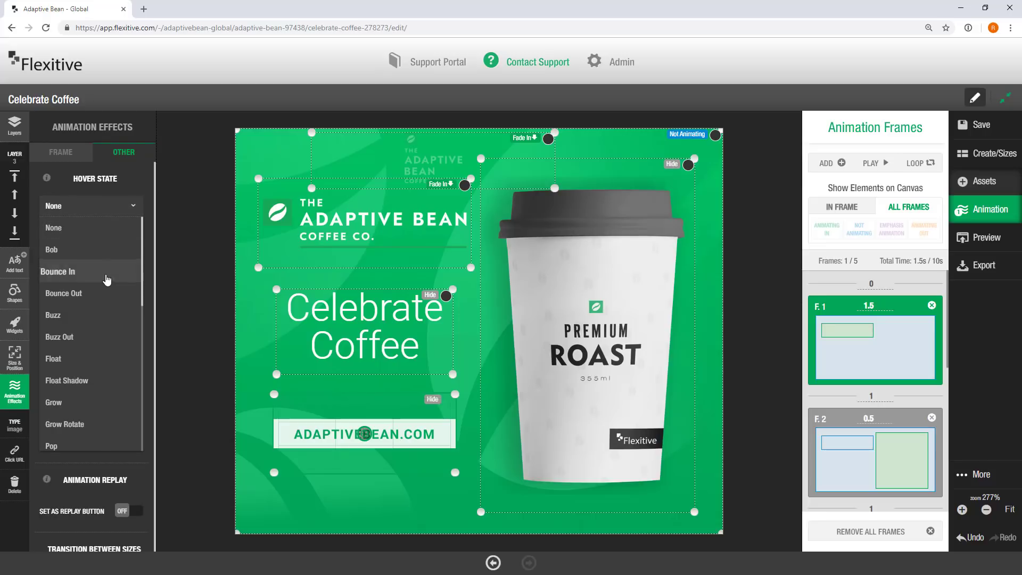
{"action": "scroll", "coordinate": [107, 286], "scroll_direction": "down", "scroll_amount": 1}
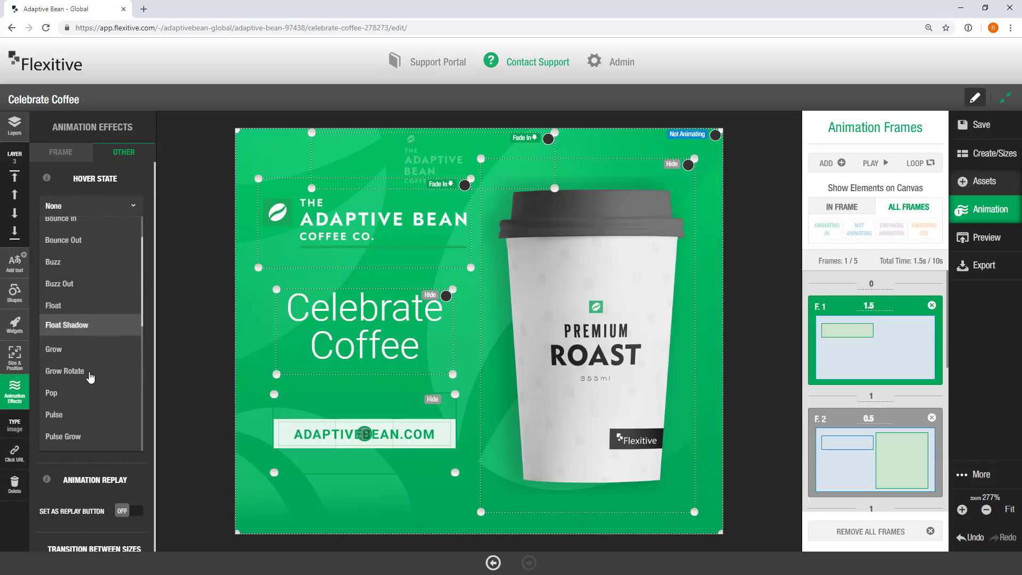
{"action": "scroll", "coordinate": [88, 372], "scroll_direction": "down", "scroll_amount": 1}
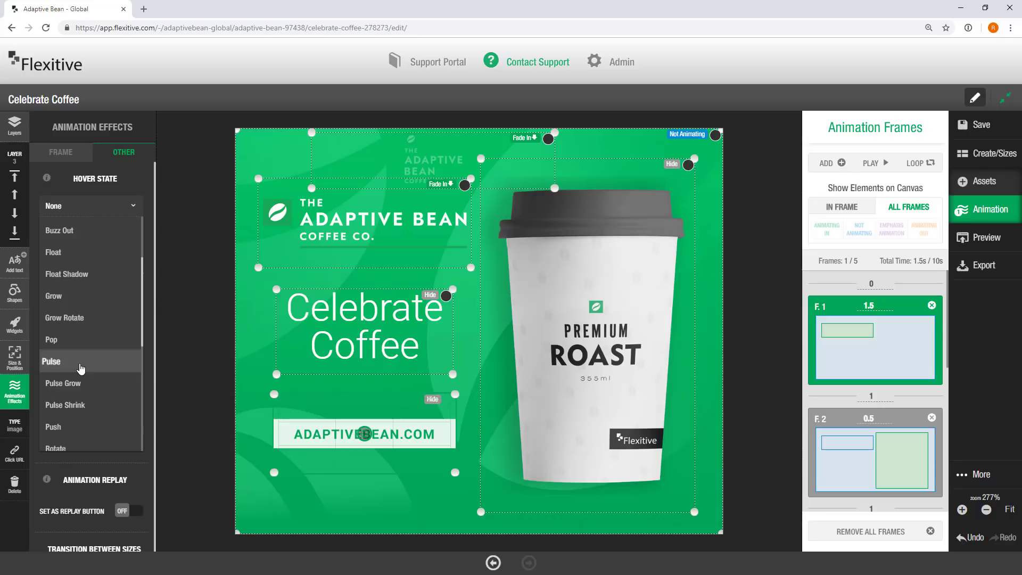
{"action": "left_click", "coordinate": [81, 368]}
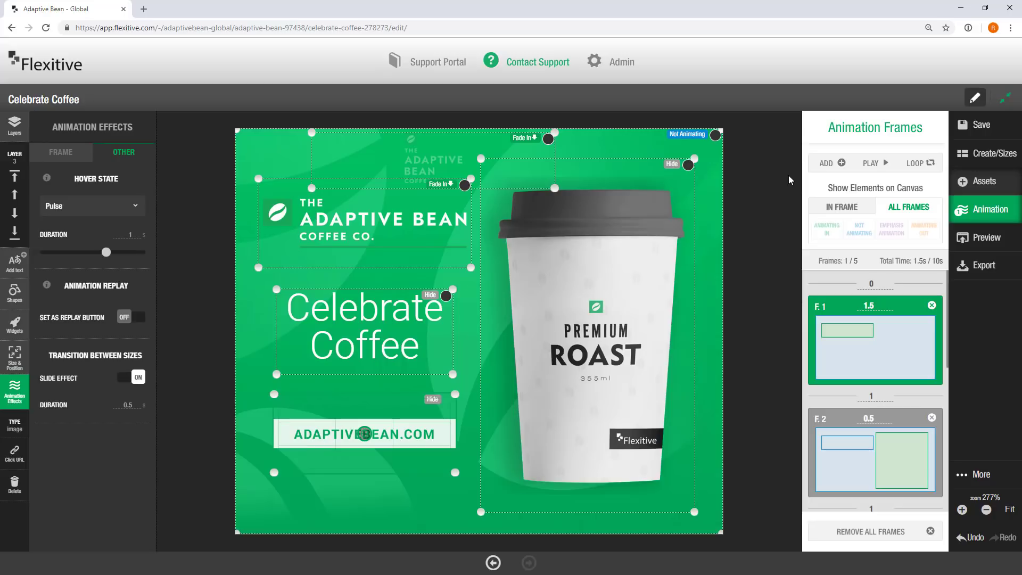
{"action": "left_click", "coordinate": [975, 128]}
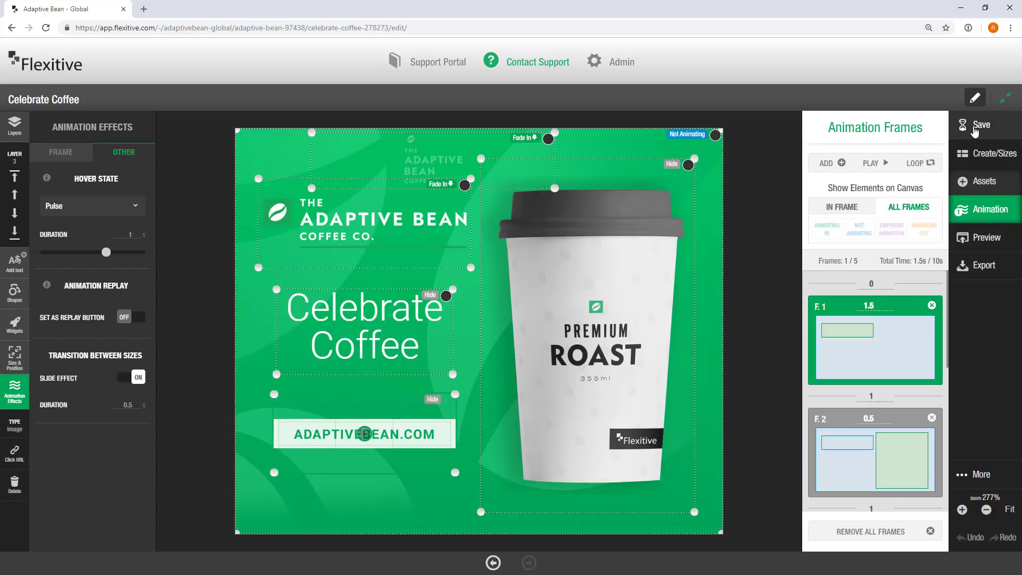
View all fixed in-page sizes together and play the animation across them from frame 1
{"action": "left_click", "coordinate": [991, 153]}
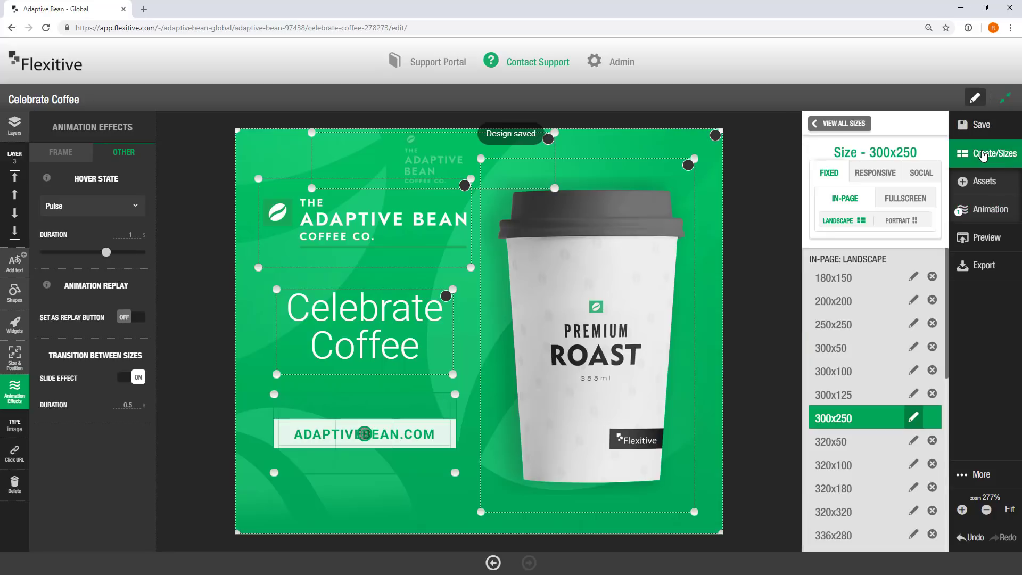
{"action": "left_click", "coordinate": [840, 124]}
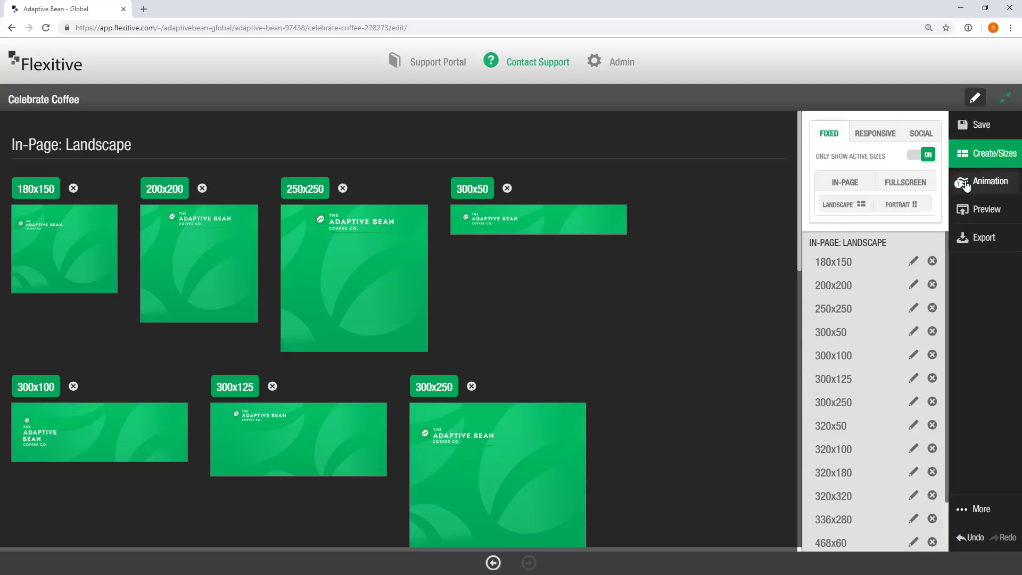
{"action": "left_click", "coordinate": [960, 185]}
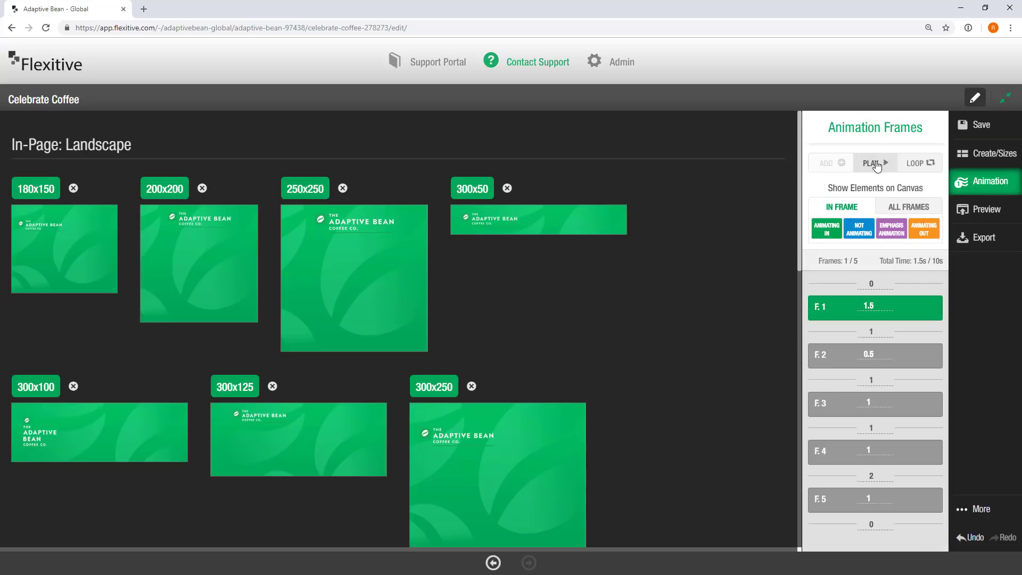
{"action": "left_click", "coordinate": [873, 163]}
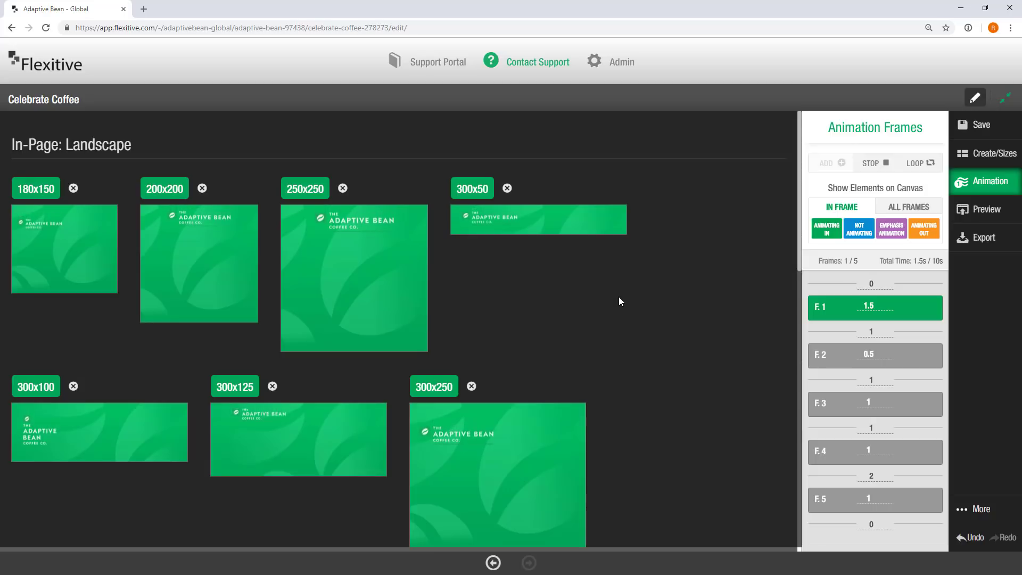
{"action": "scroll", "coordinate": [595, 303], "scroll_direction": "down", "scroll_amount": 1}
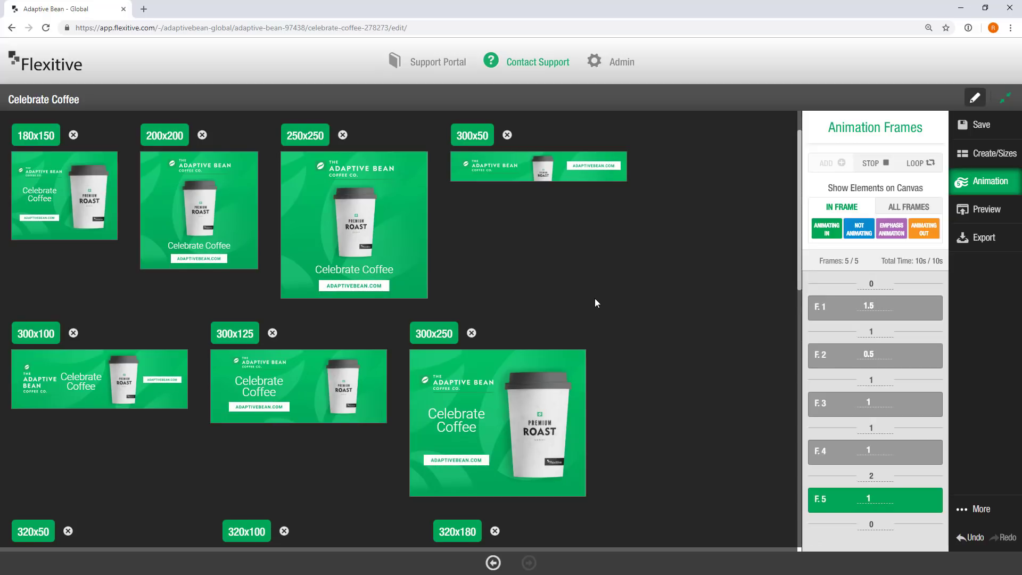
{"action": "scroll", "coordinate": [595, 303], "scroll_direction": "down", "scroll_amount": 3}
{"action": "scroll", "coordinate": [595, 304], "scroll_direction": "down", "scroll_amount": 1}
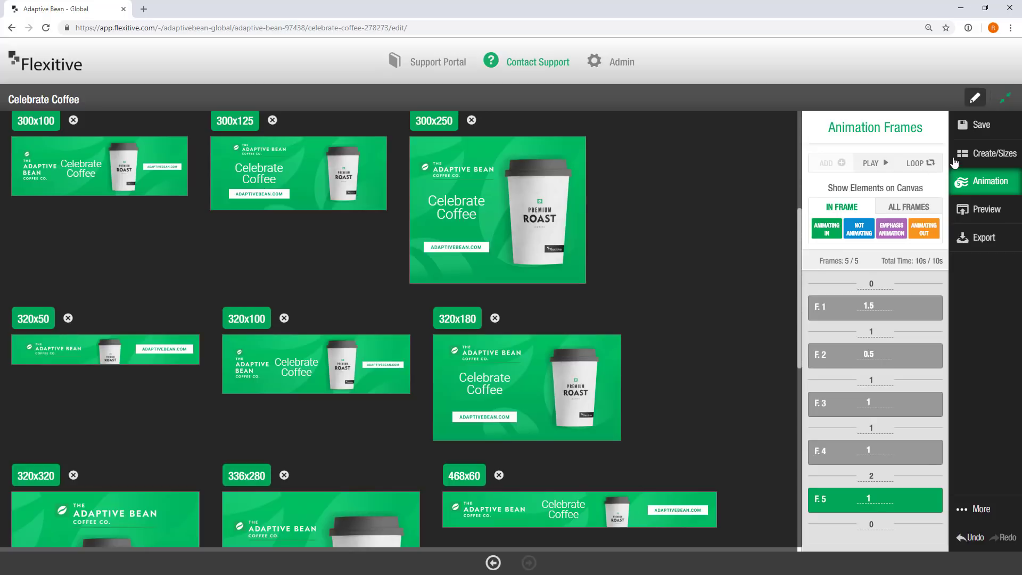
Switch to the responsive sizes and play the animation across them from frame 1
{"action": "left_click", "coordinate": [988, 153]}
{"action": "left_click", "coordinate": [881, 138]}
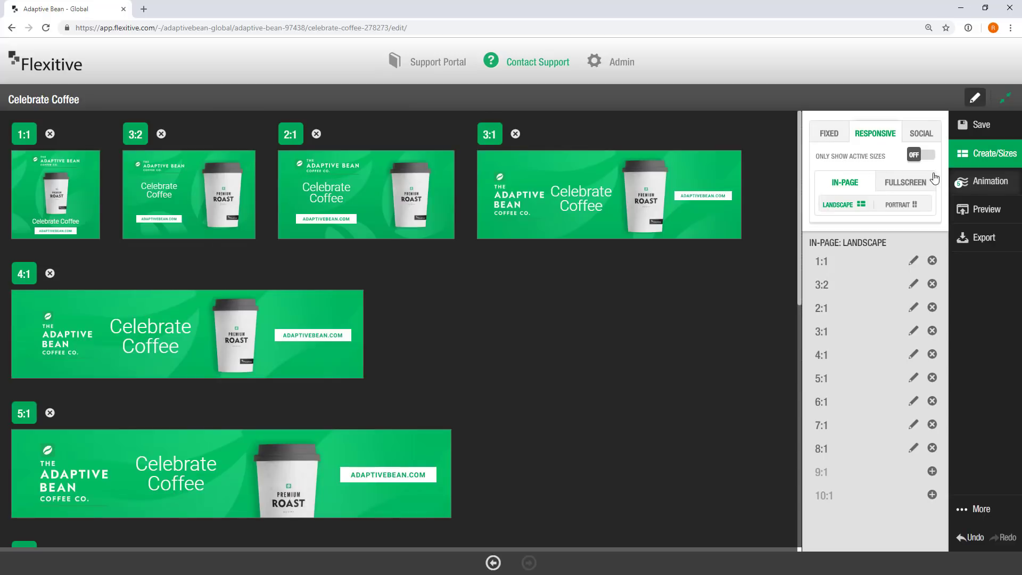
{"action": "left_click", "coordinate": [988, 181]}
{"action": "left_click", "coordinate": [890, 307]}
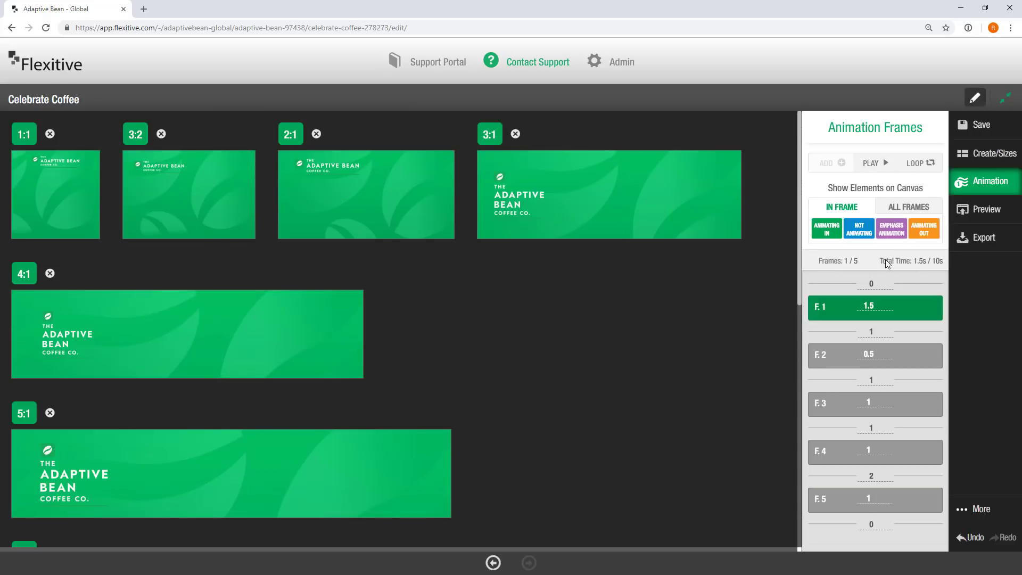
{"action": "left_click", "coordinate": [869, 162]}
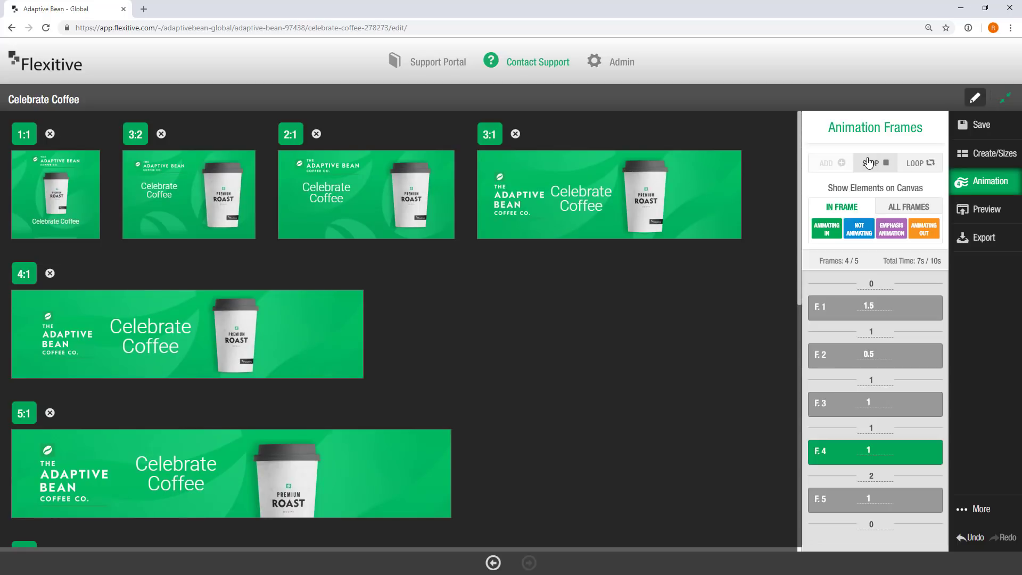
Open the preview options for the responsive sizes
{"action": "left_click", "coordinate": [981, 220]}
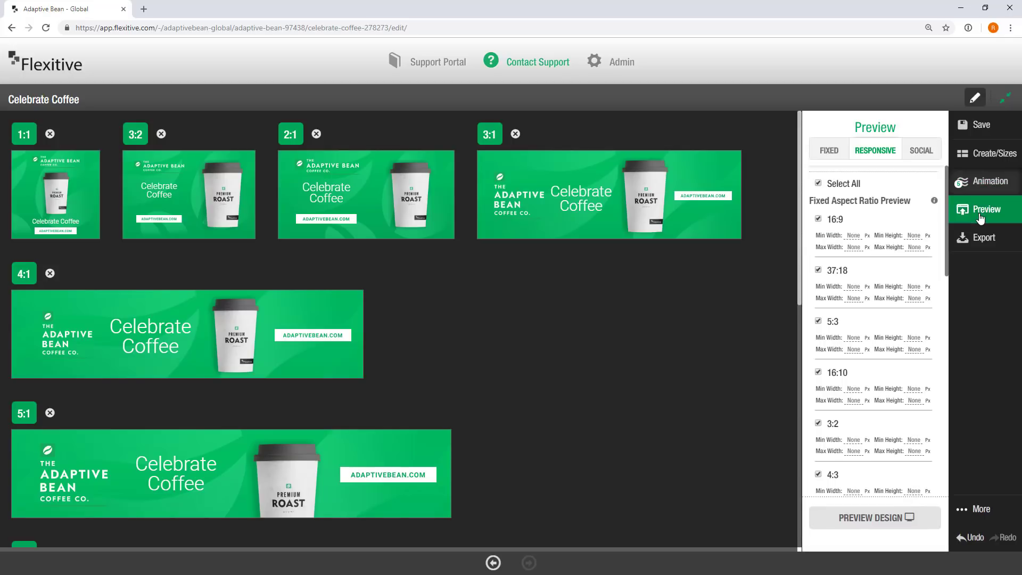